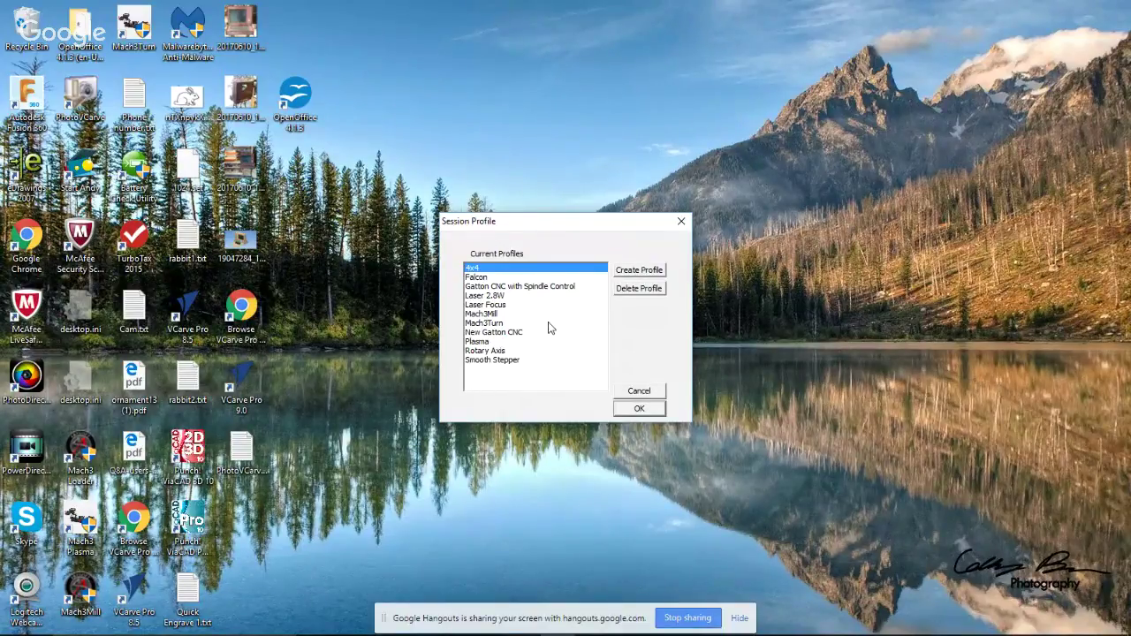
Create a new session profile named GW24x18 cloned from Mach3Mill
left_click(478, 316)
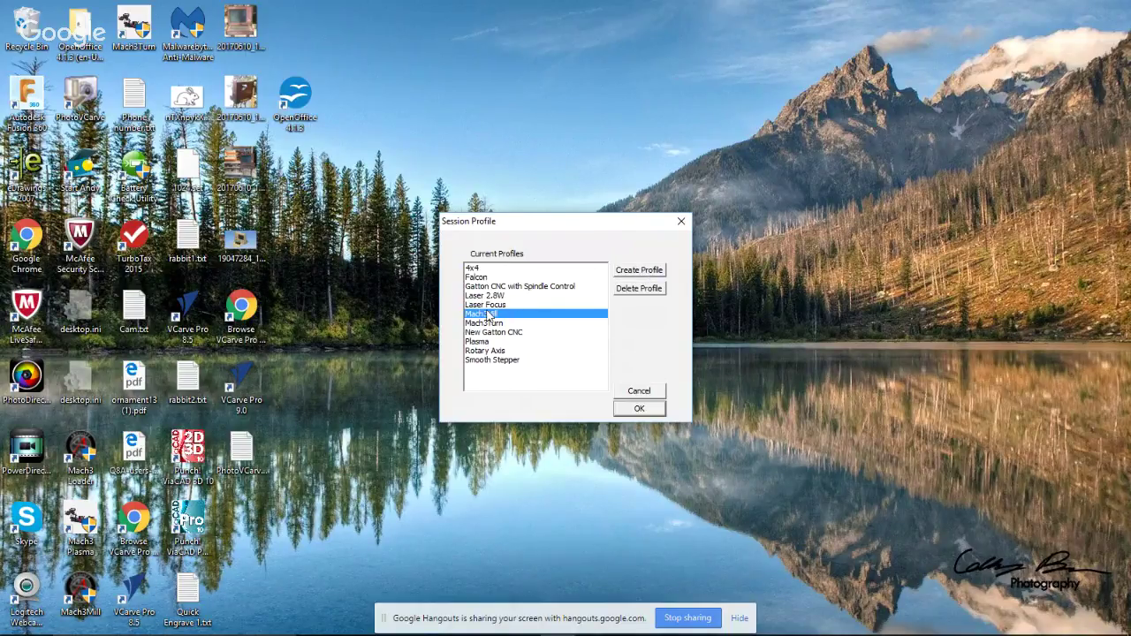
left_click(637, 274)
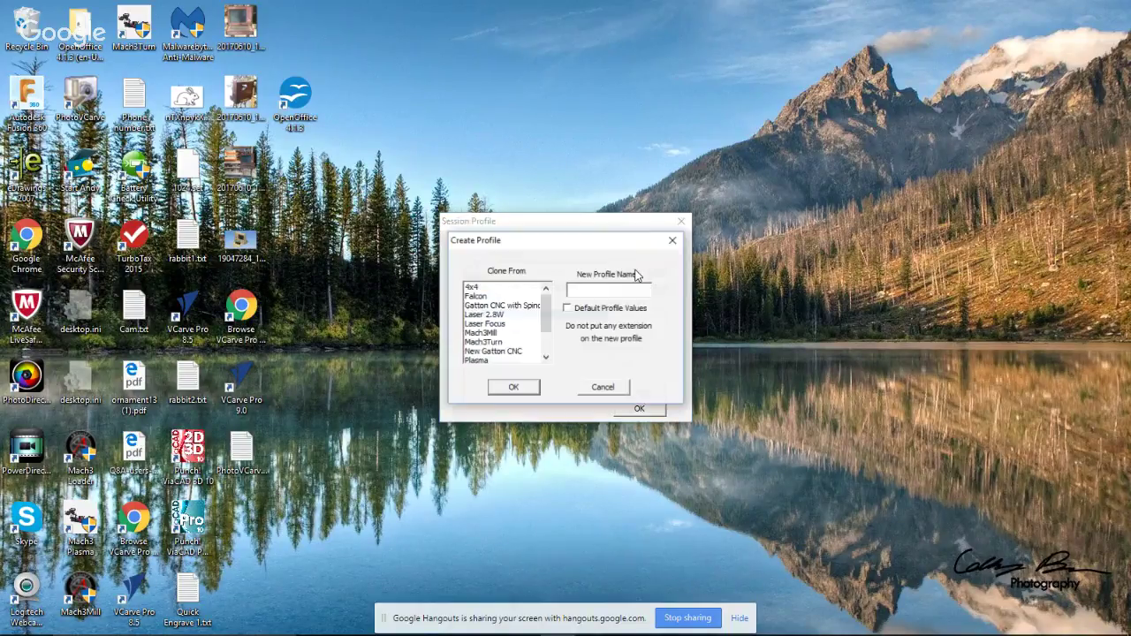
left_click(477, 334)
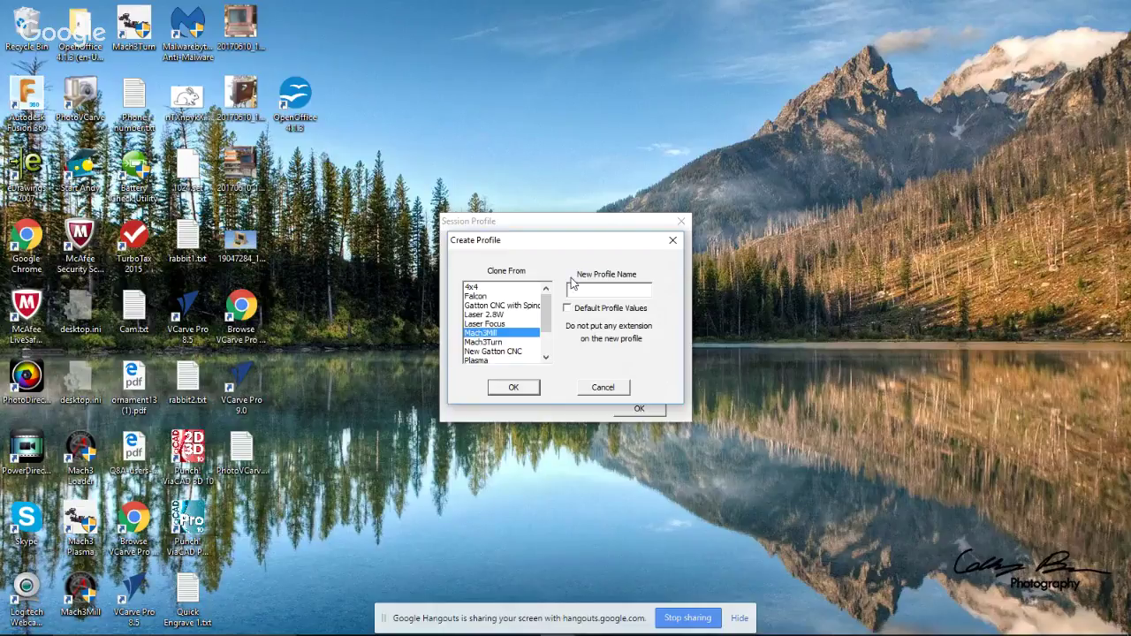
left_click(599, 288)
type("Gw")
key("BackSpace")
type("W24x18")
left_click(513, 390)
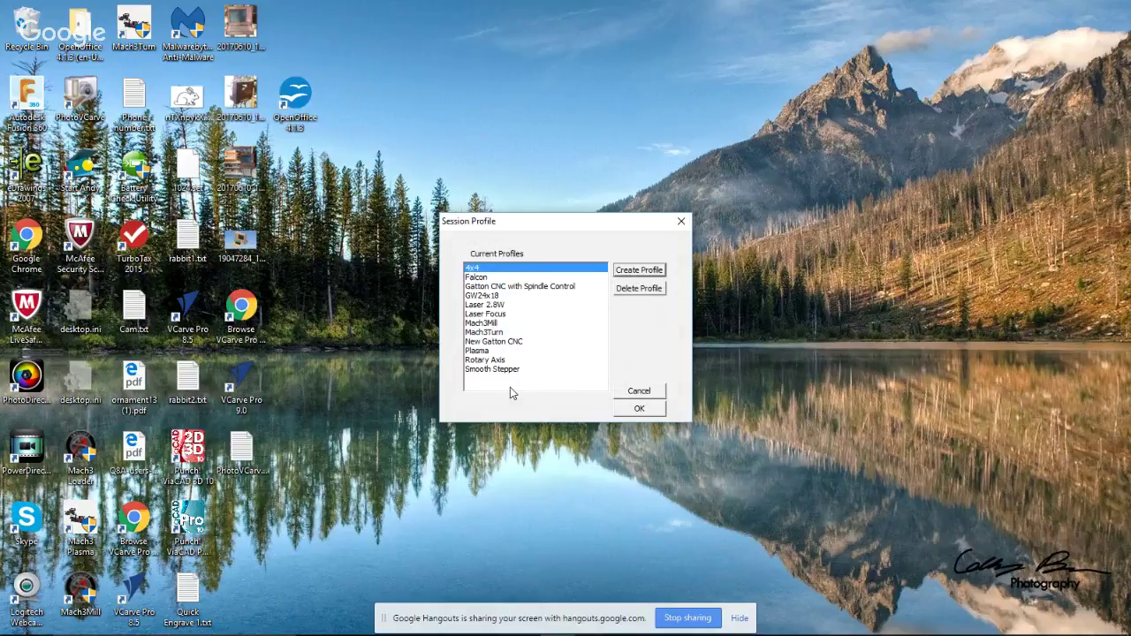
Load the GW24x18 profile with UC100-CNC-motion-controller-V2.148 as the control device and try to reset the controller
left_click(477, 295)
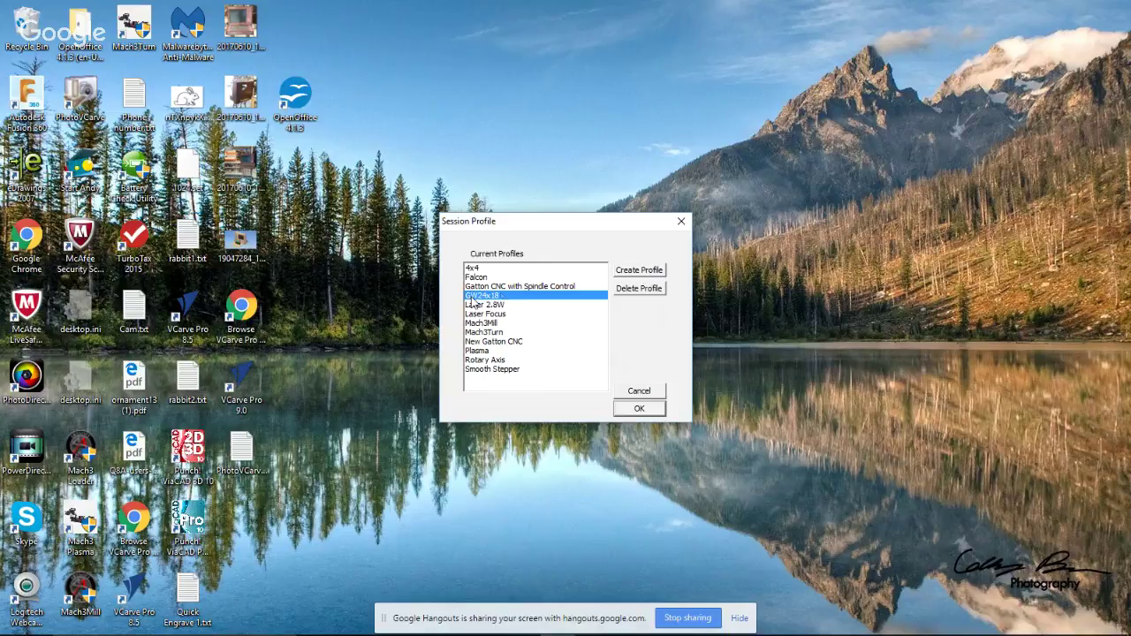
left_click(643, 411)
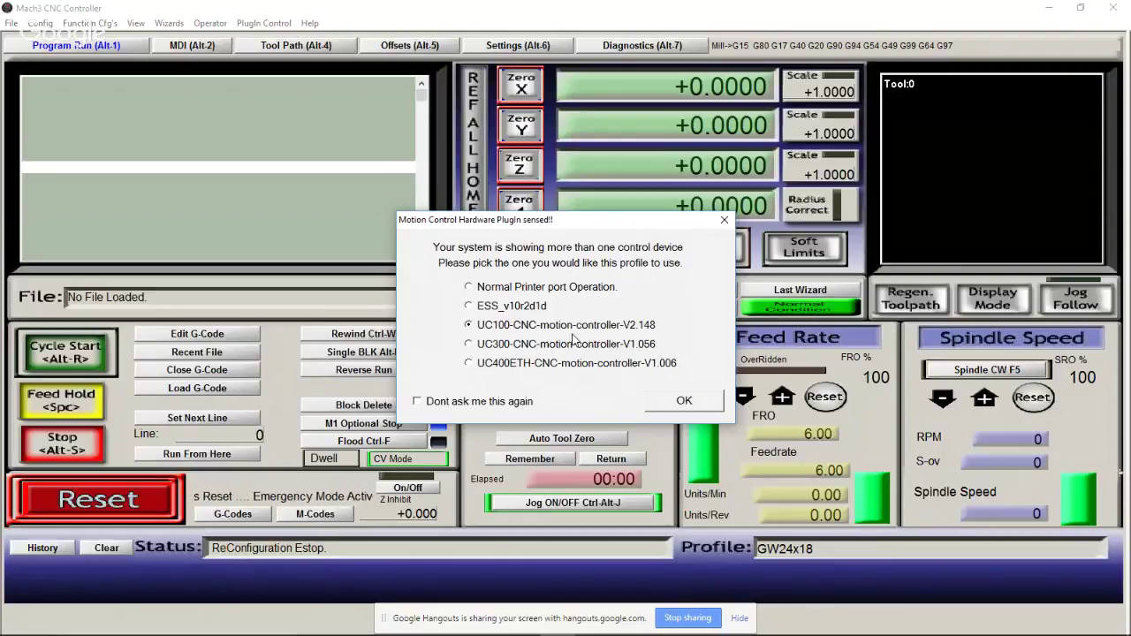
left_click(693, 403)
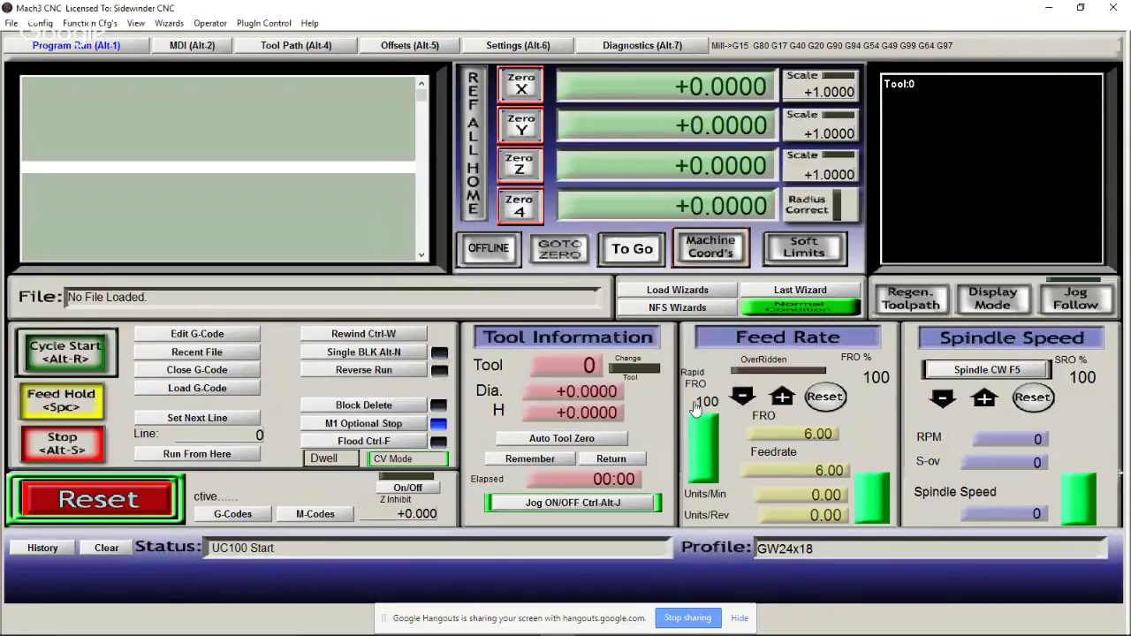
left_click(114, 502)
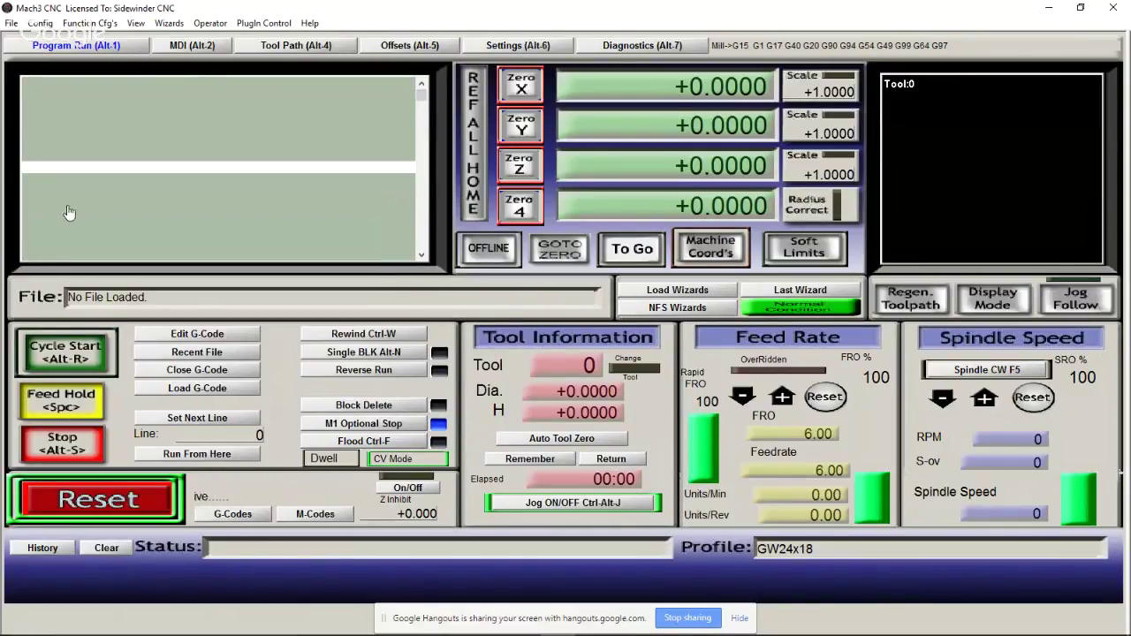
Disable the EStop input signal in the Ports and Pins configuration
left_click(41, 24)
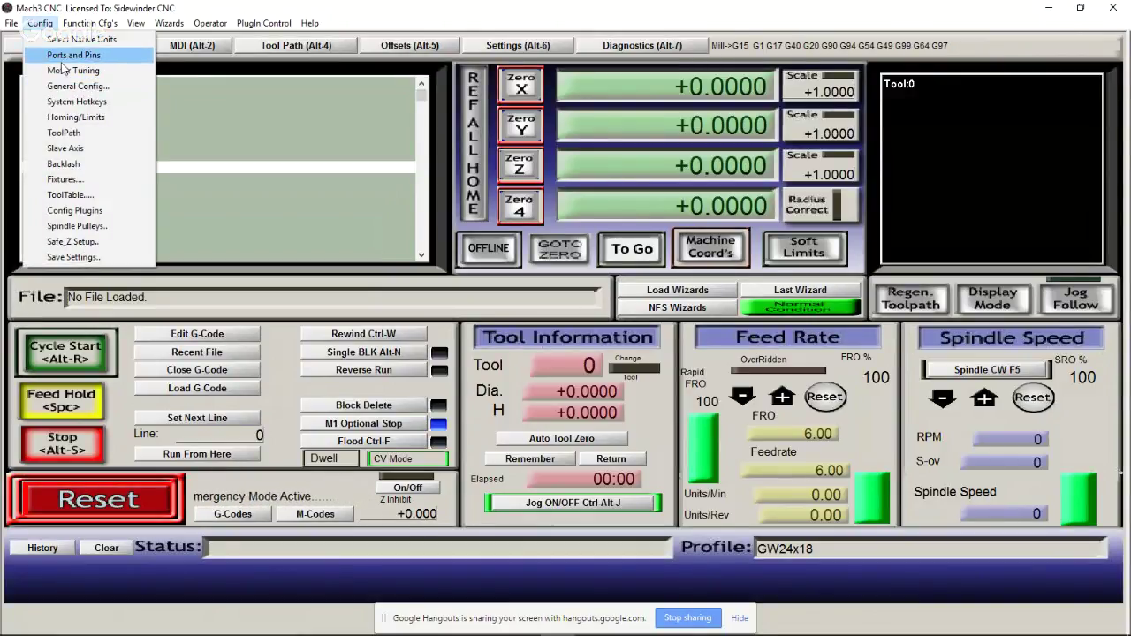
left_click(64, 58)
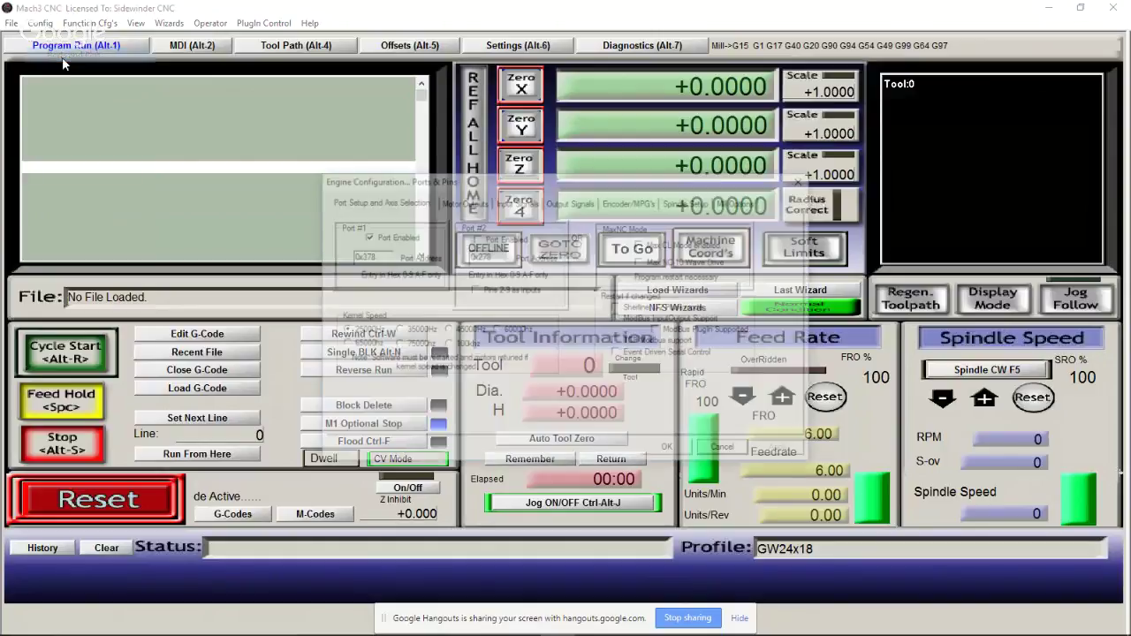
left_click(512, 203)
left_click(754, 371)
left_click(754, 370)
left_click(754, 370)
left_click(754, 371)
left_click(754, 370)
left_click(754, 371)
left_click(753, 370)
left_click(754, 370)
left_click(754, 370)
left_click(754, 370)
left_click(754, 371)
left_click(754, 370)
left_click(754, 370)
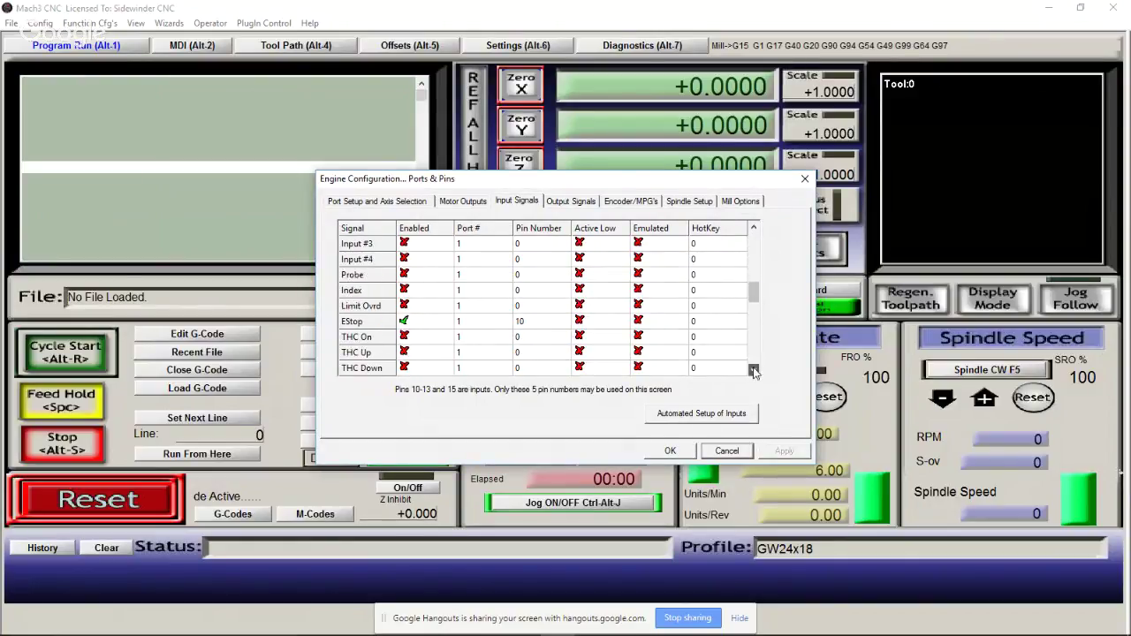
left_click(420, 326)
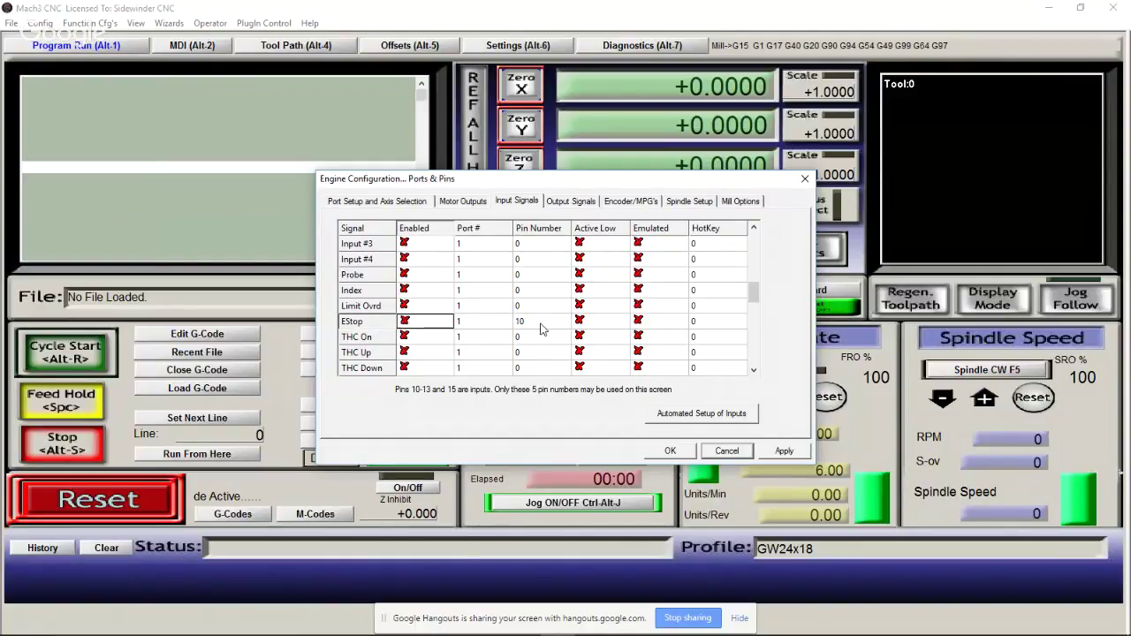
Set the EStop input's port and pin numbers to 0, apply the changes and reset the controller
left_click(489, 326)
type("0")
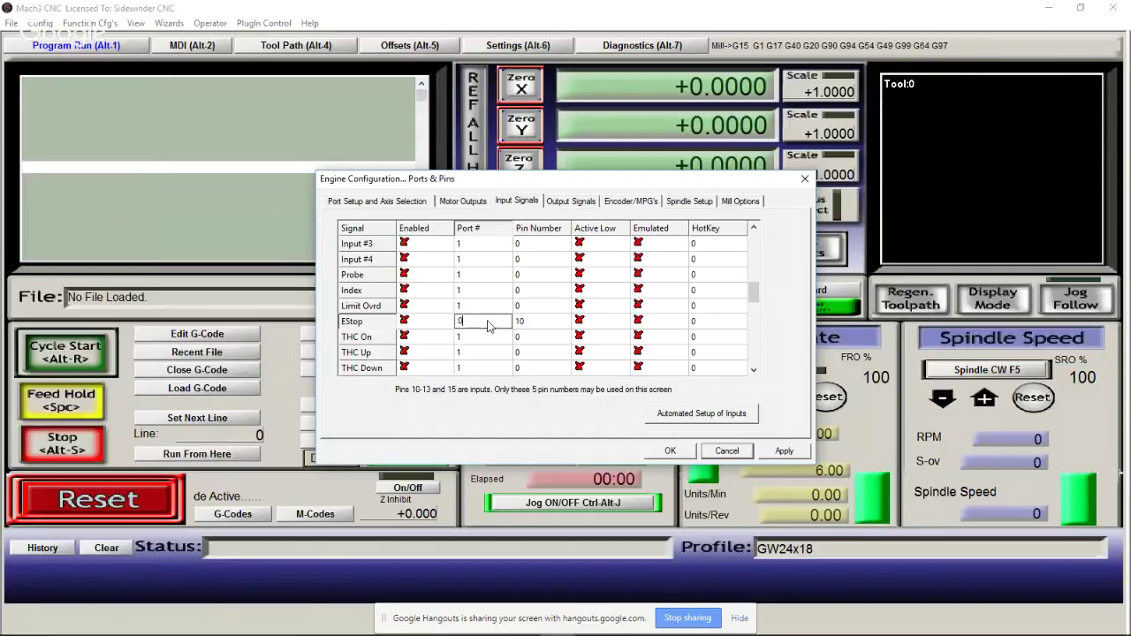
left_click(536, 326)
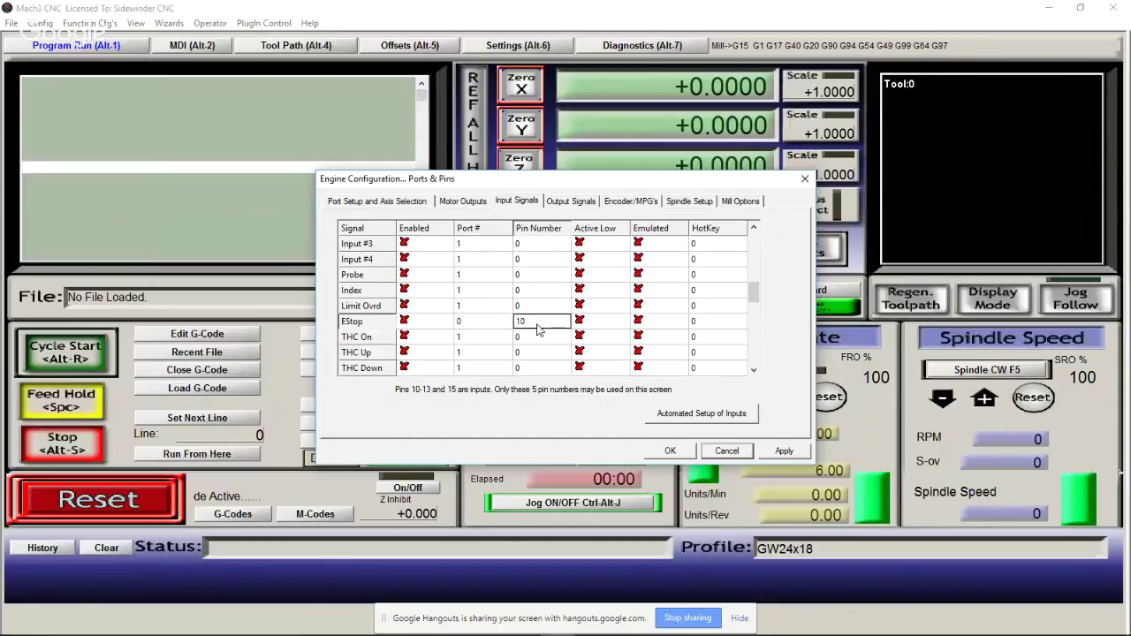
type("0")
left_click(785, 451)
left_click(670, 451)
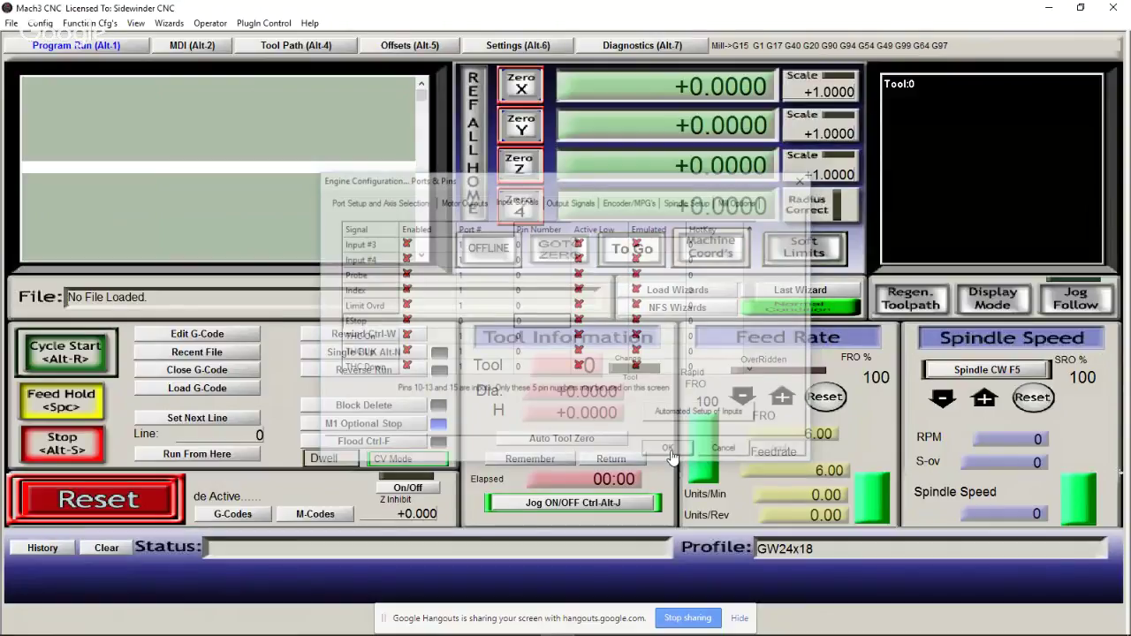
left_click(128, 501)
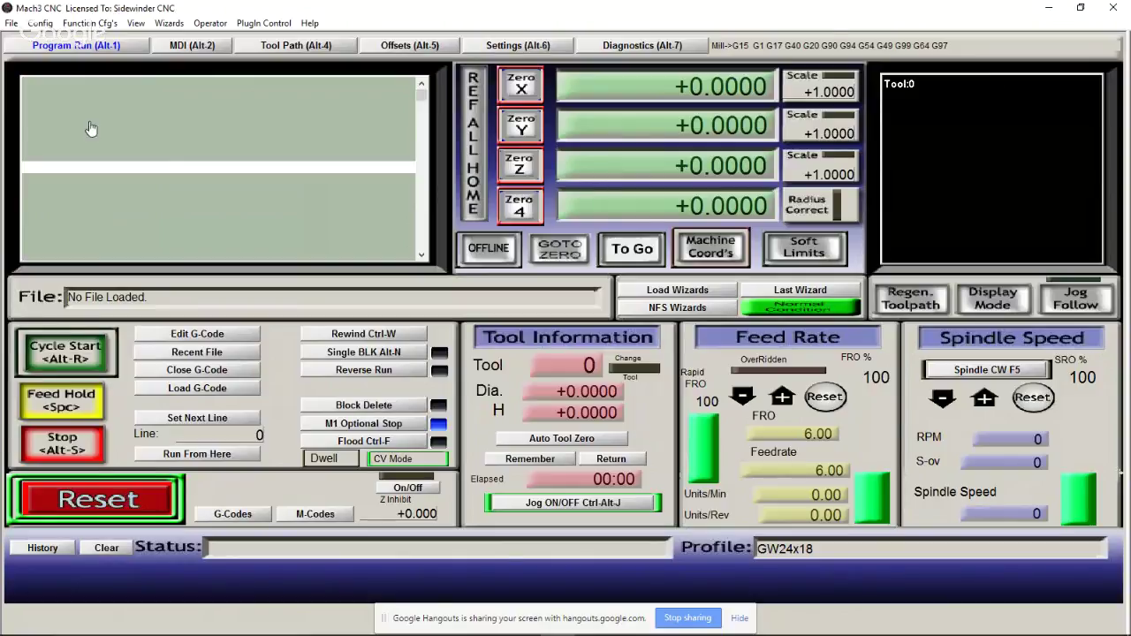
Check the EStop row among the input signals in the Ports and Pins configuration
left_click(41, 24)
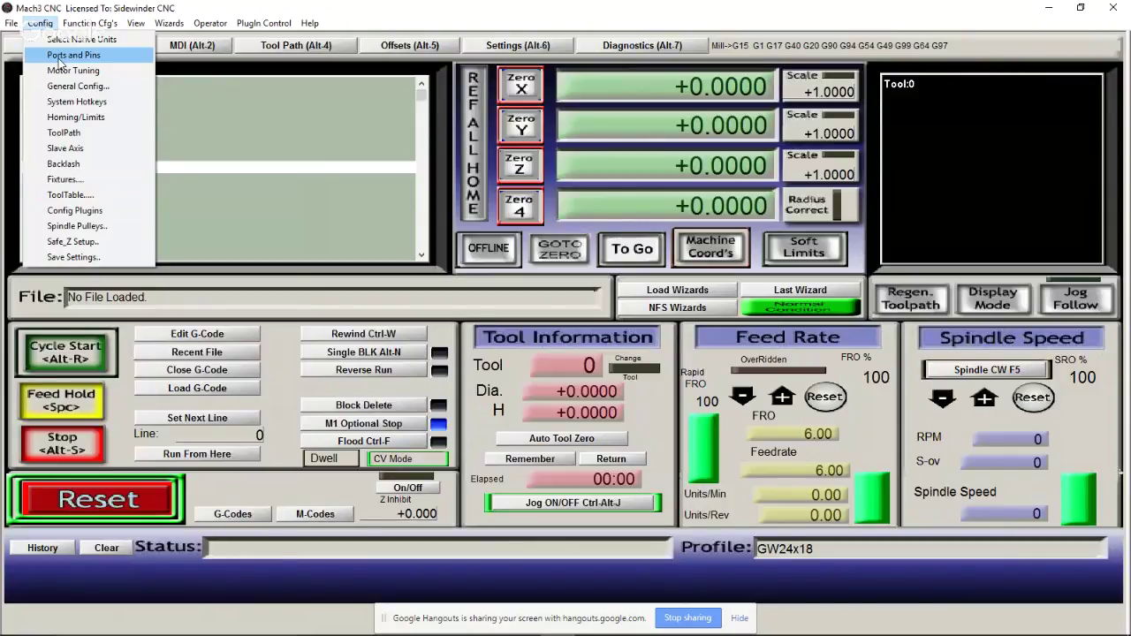
left_click(58, 56)
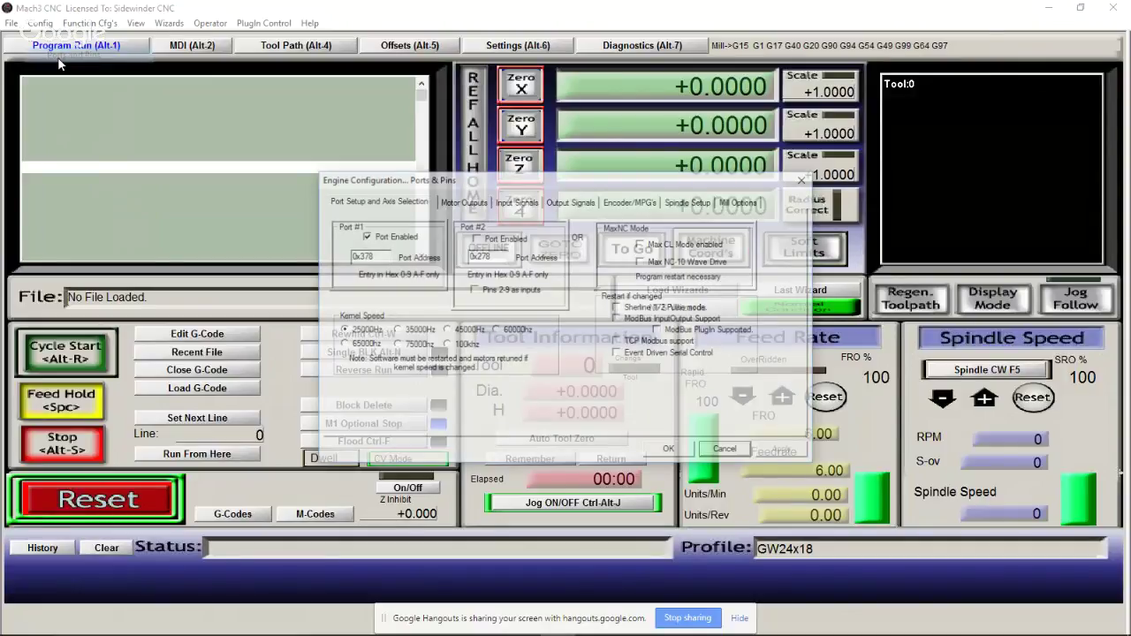
left_click(517, 201)
left_click(754, 371)
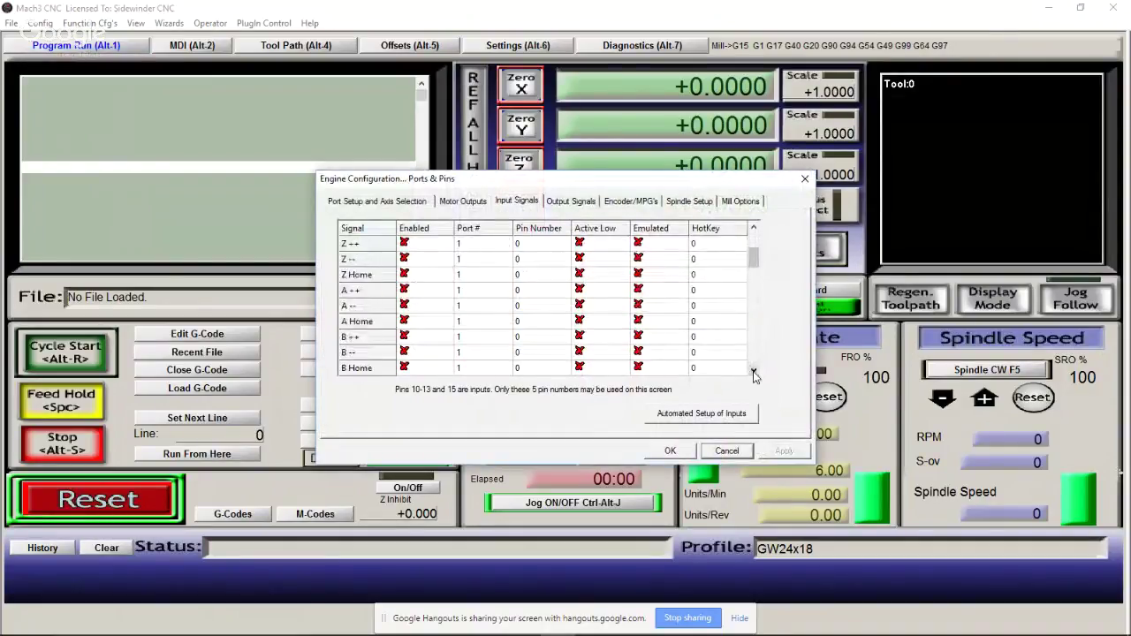
left_click(754, 371)
left_click(754, 372)
left_click(753, 371)
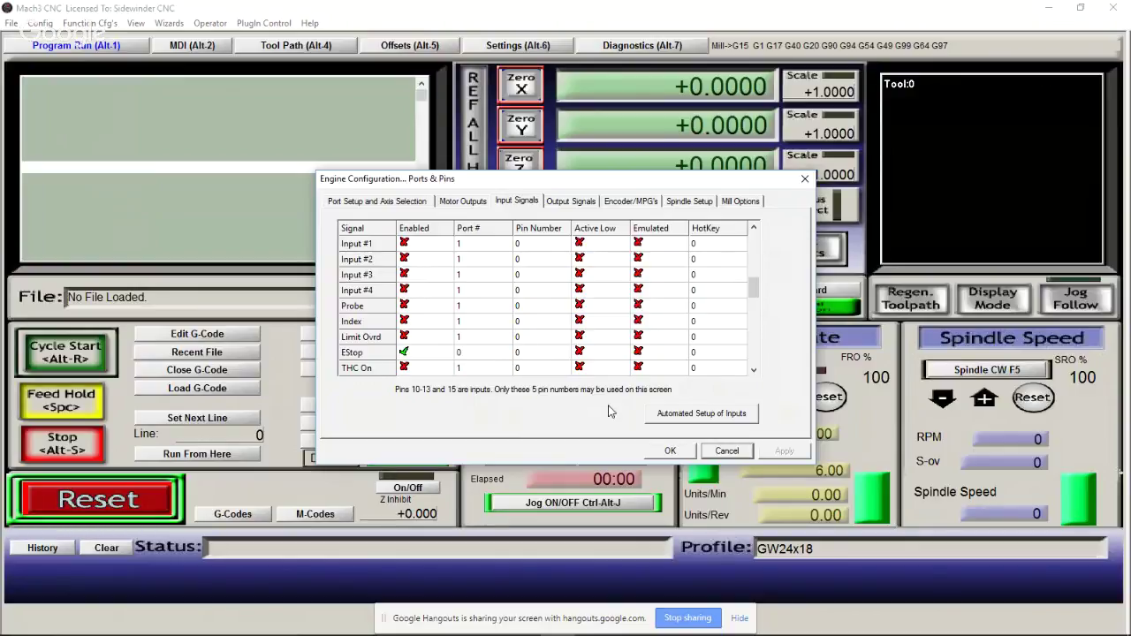
left_click(670, 452)
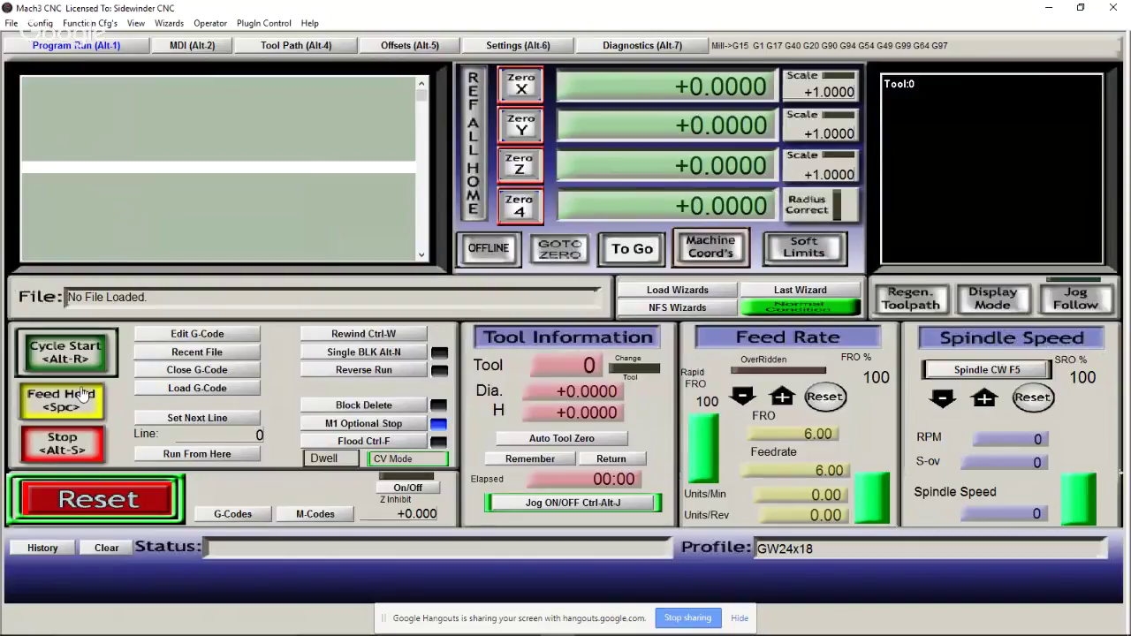
Confirm Inches as the native units for motor setup
left_click(41, 24)
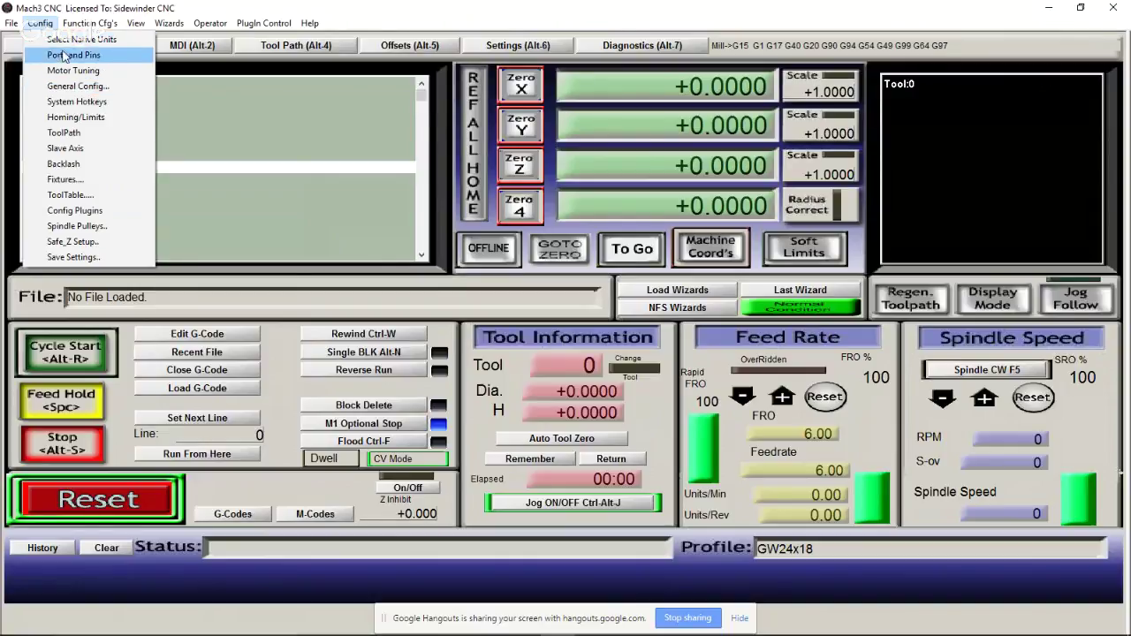
left_click(64, 40)
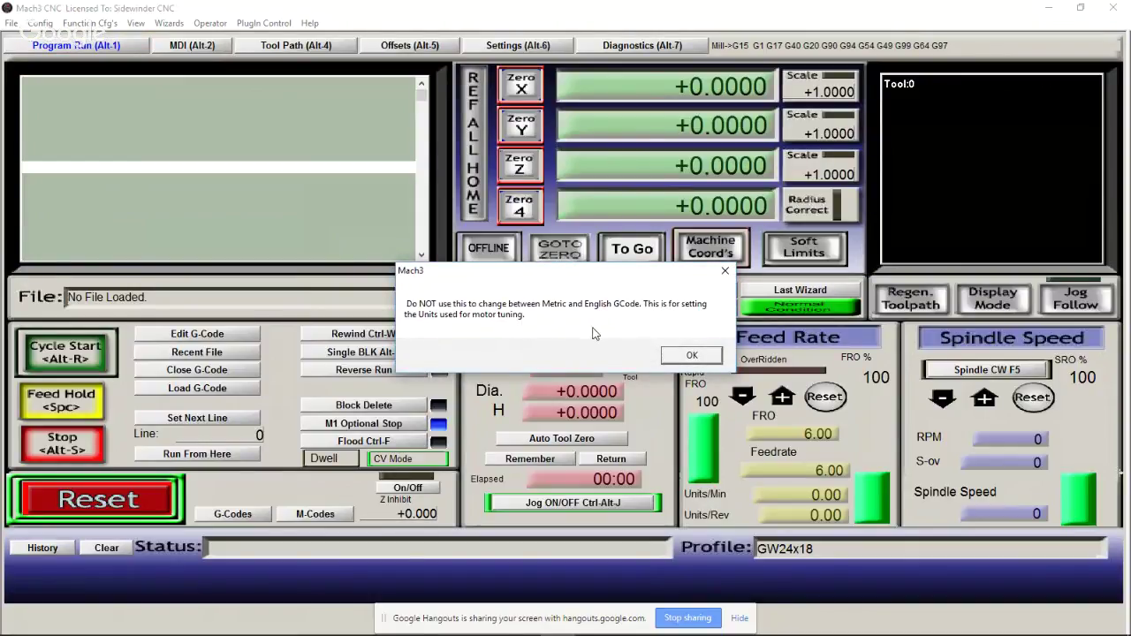
left_click(687, 358)
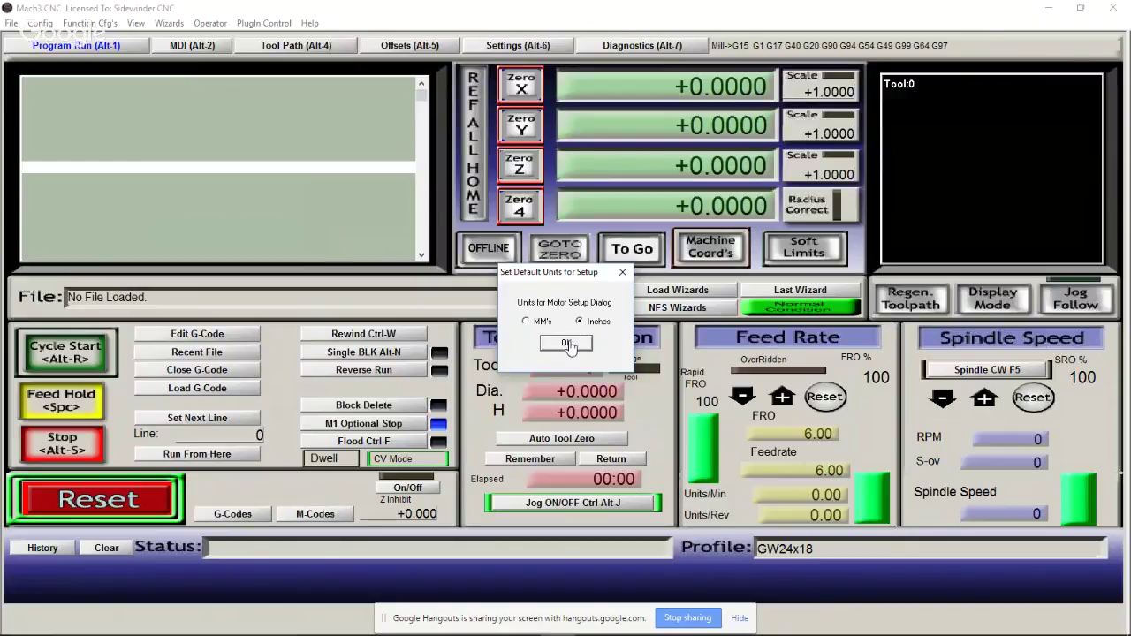
left_click(569, 343)
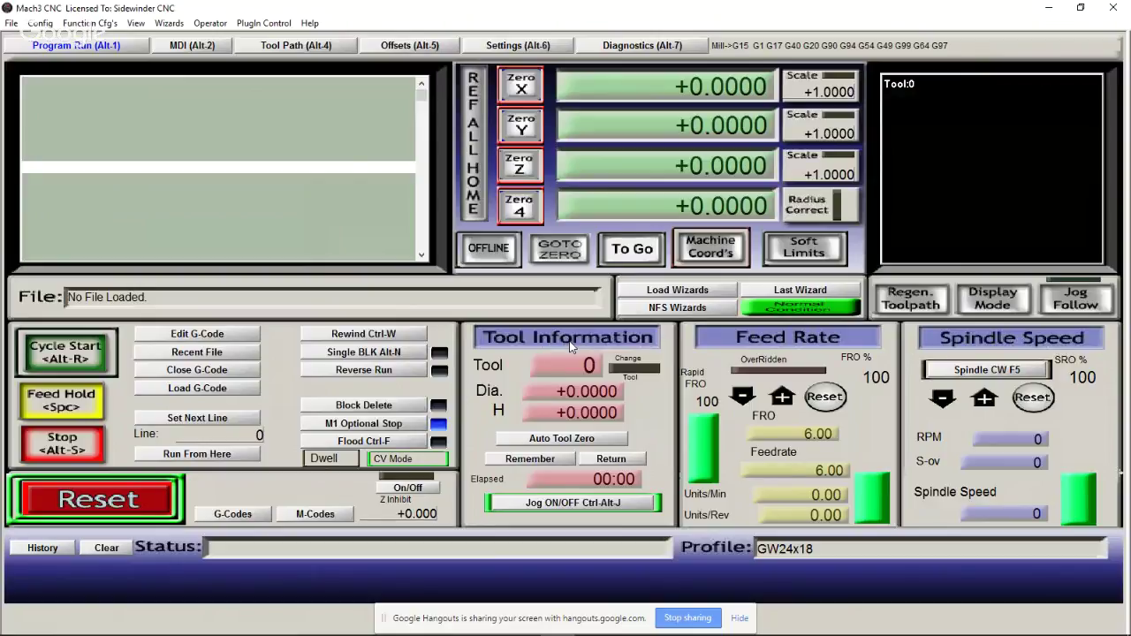
Set the X axis direction pin to 3 in the Ports and Pins motor outputs
left_click(41, 25)
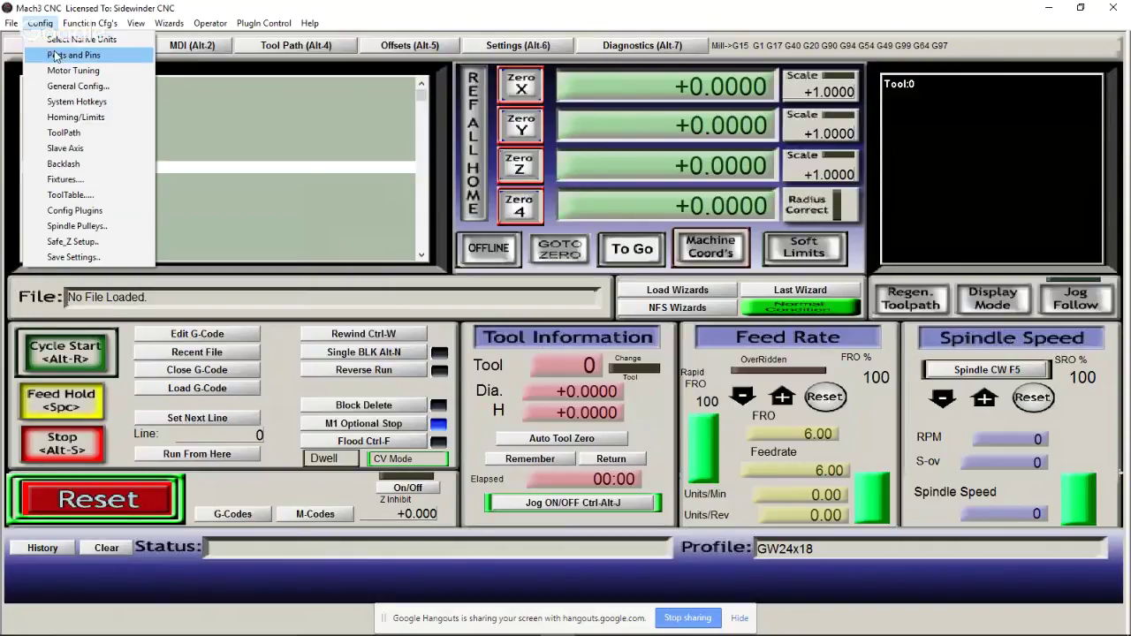
left_click(55, 56)
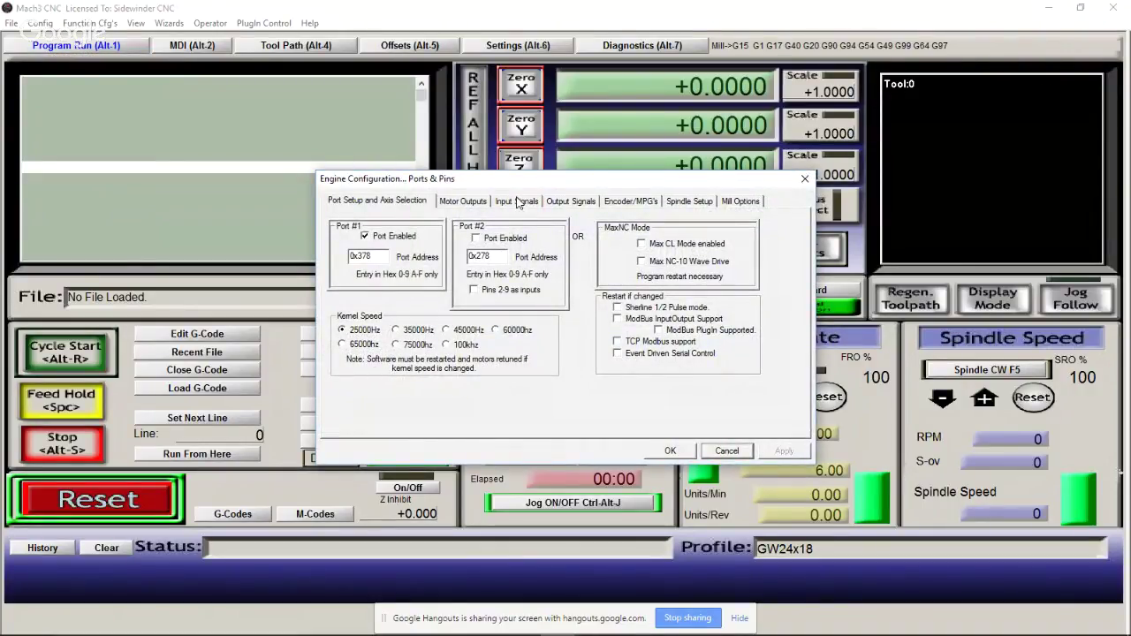
left_click(464, 202)
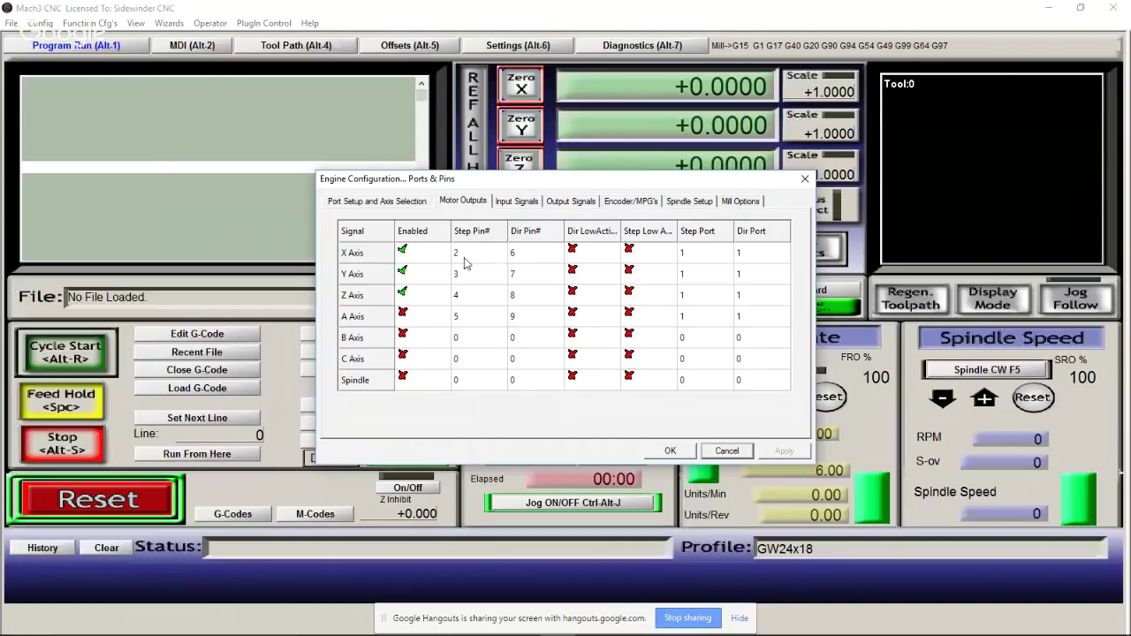
left_click(528, 255)
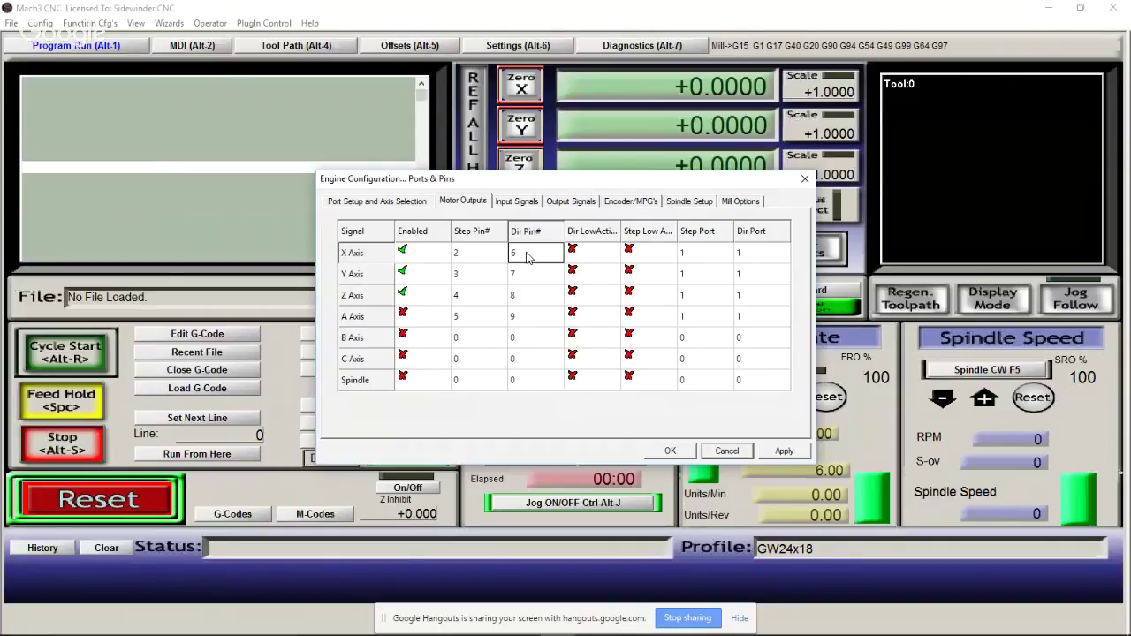
type("3")
Set the Y axis motor output to step pin 4 and direction pin 5
left_click(461, 281)
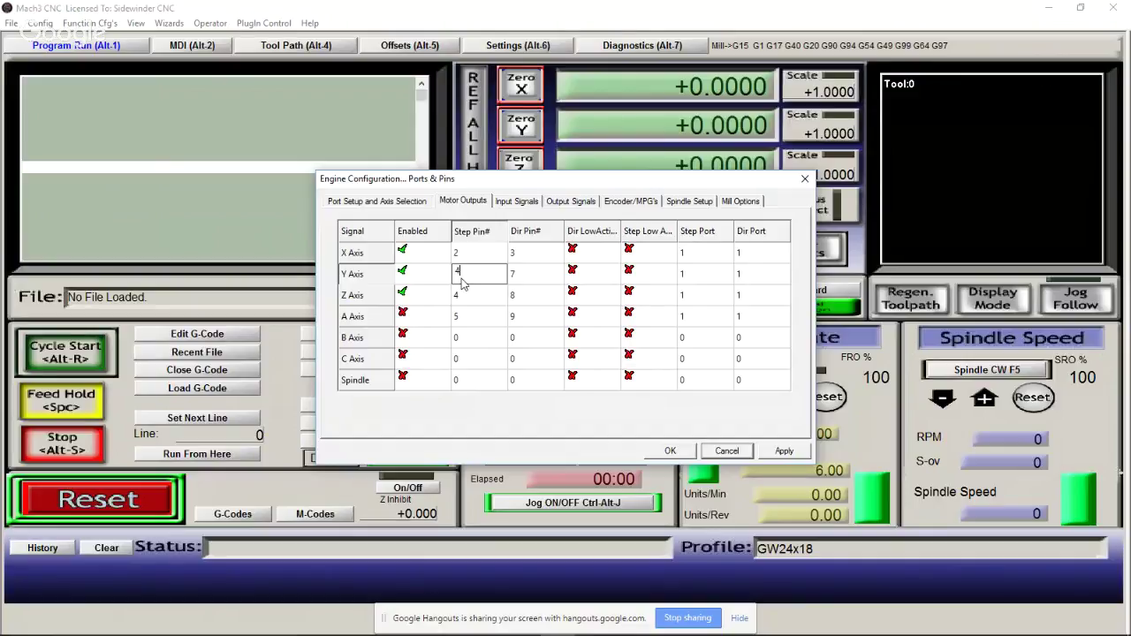
key("BackSpace")
type("4")
left_click(520, 288)
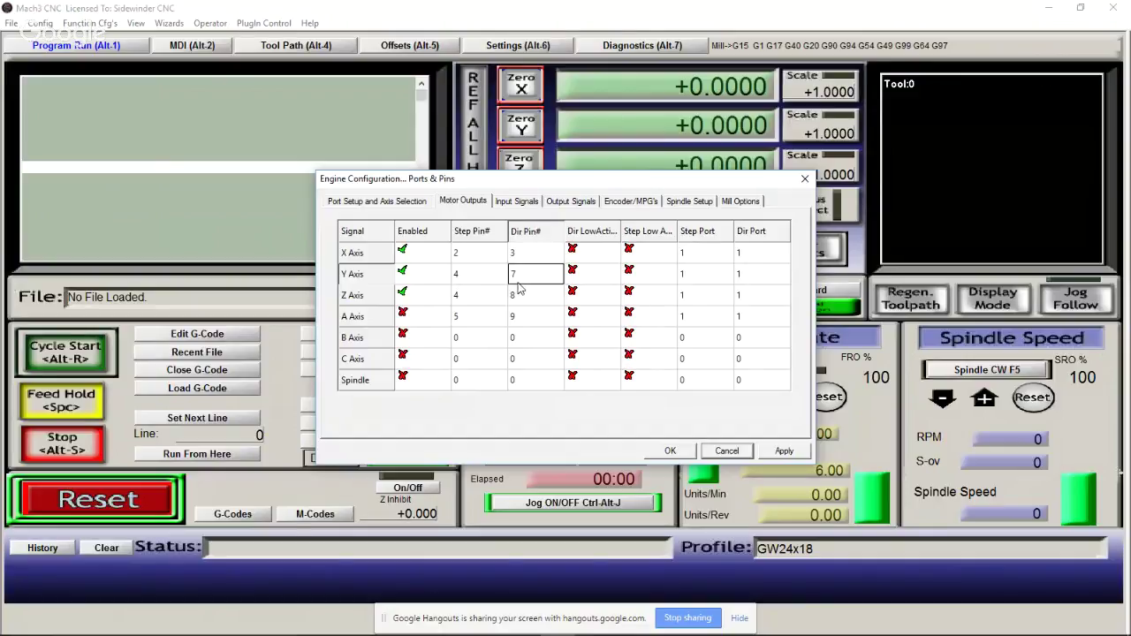
key("BackSpace")
type("5")
Set the Z axis motor output to step pin 6 and direction pin 7
left_click(469, 302)
key("BackSpace")
type("6")
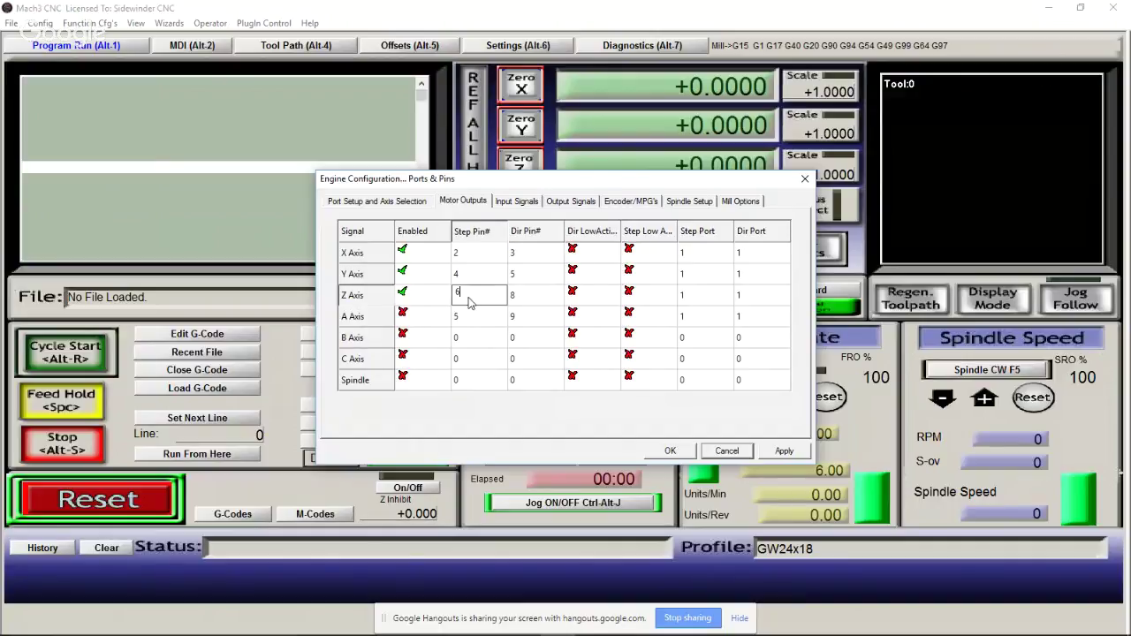
left_click(519, 297)
key("BackSpace")
type("7")
Set the A axis step pin to 8 and enable the A axis motor output
left_click(471, 320)
key("BackSpace")
type("8")
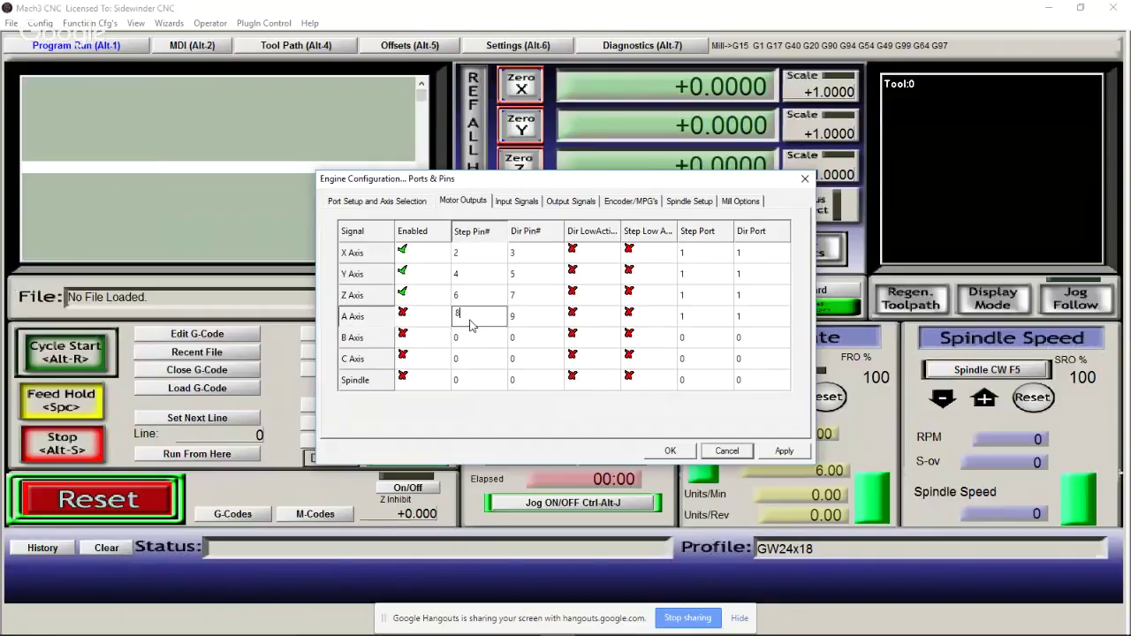
left_click(527, 322)
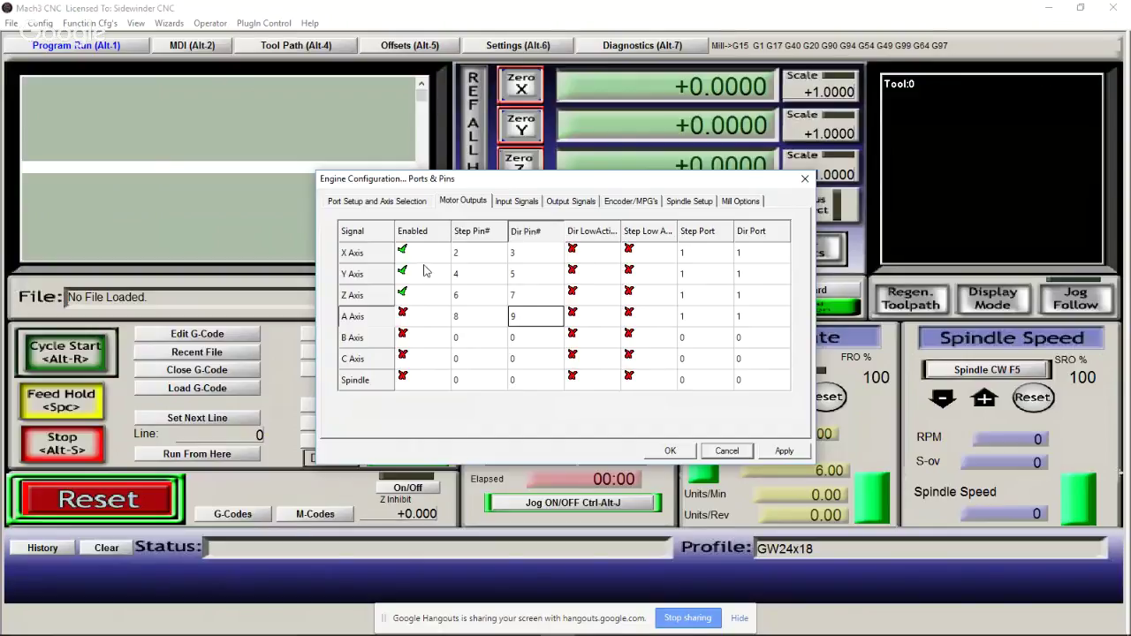
left_click(405, 322)
double_click(399, 322)
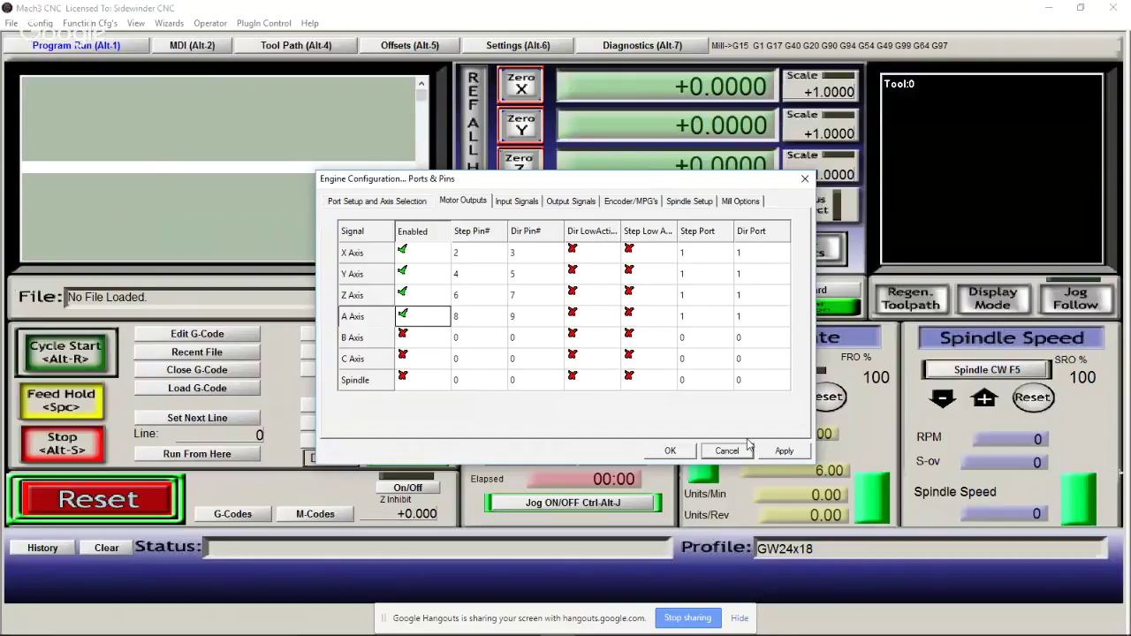
Apply the motor output settings, review the input and output signals, and confirm the Ports and Pins configuration
left_click(784, 452)
left_click(519, 201)
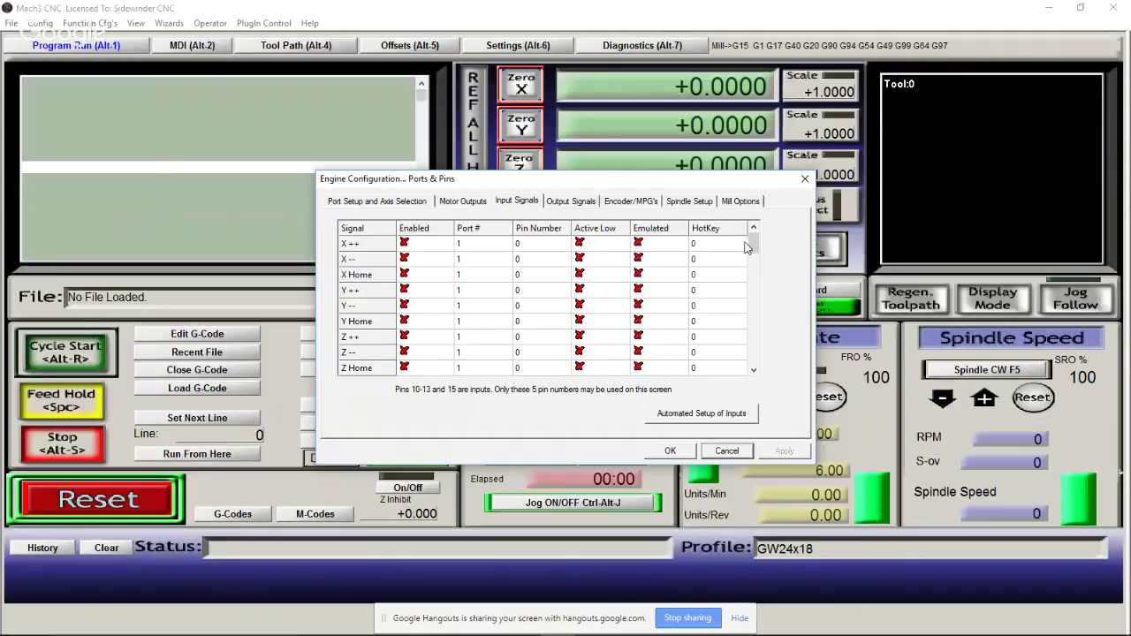
mouse_move(754, 244)
left_mouse_down()
mouse_move(760, 332)
mouse_move(756, 252)
left_mouse_up()
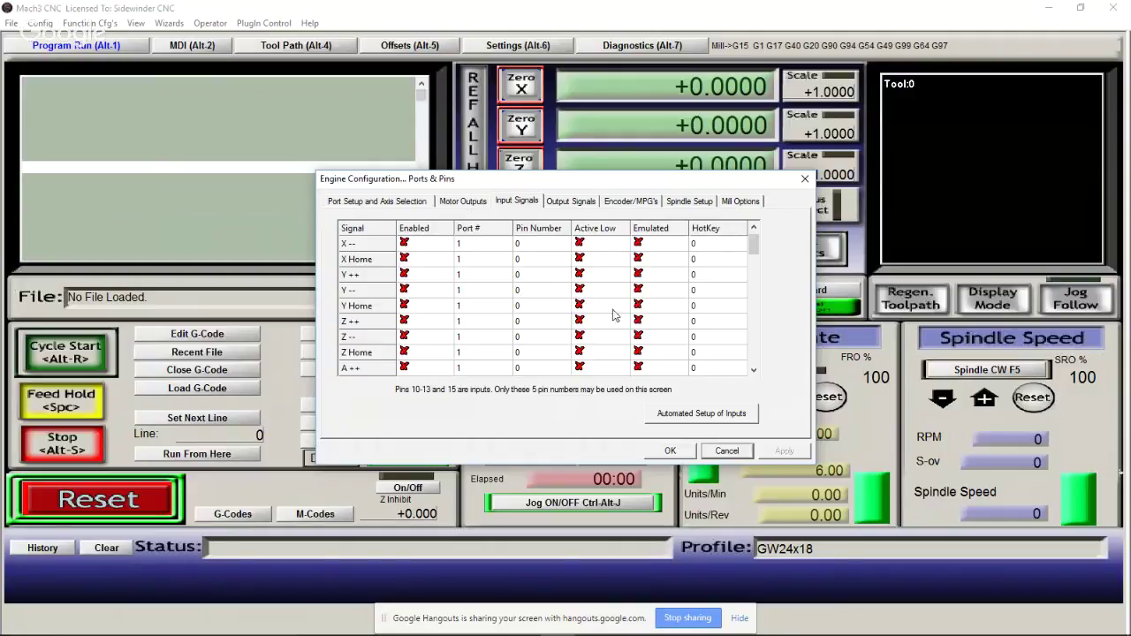
left_click(564, 202)
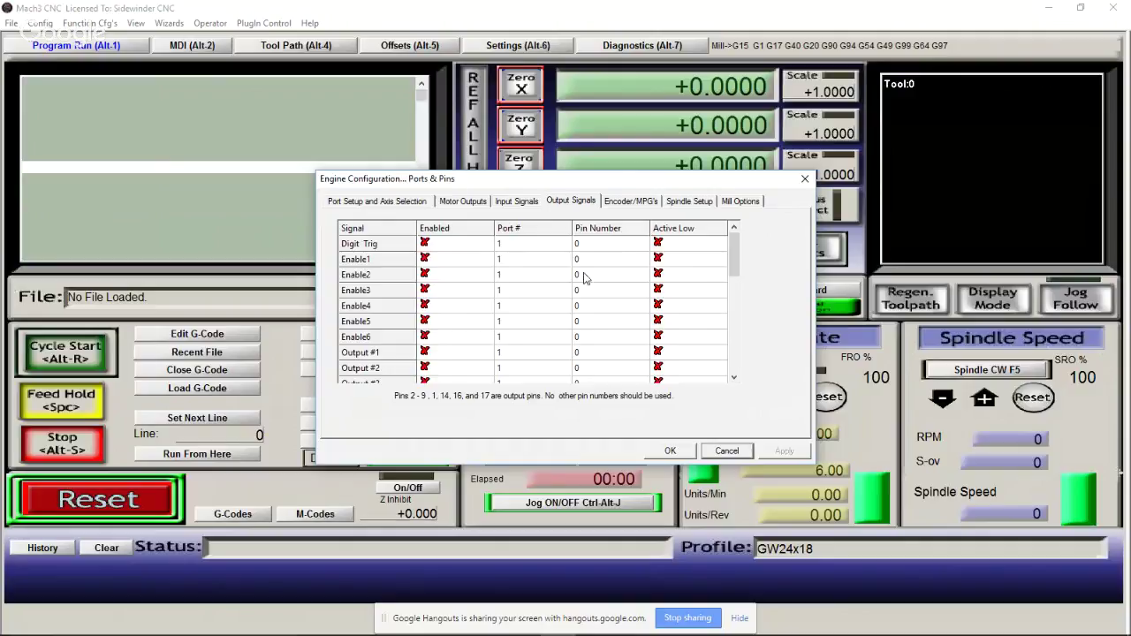
left_click(671, 452)
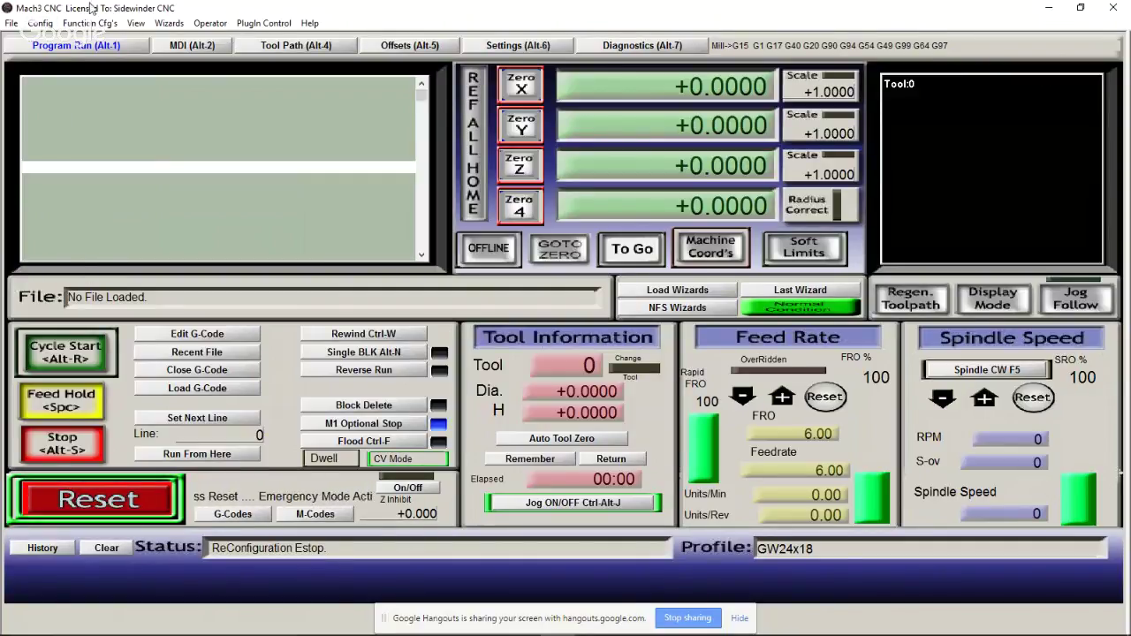
Open the motor tuning setup and set the X axis steps per unit to 6400
left_click(40, 24)
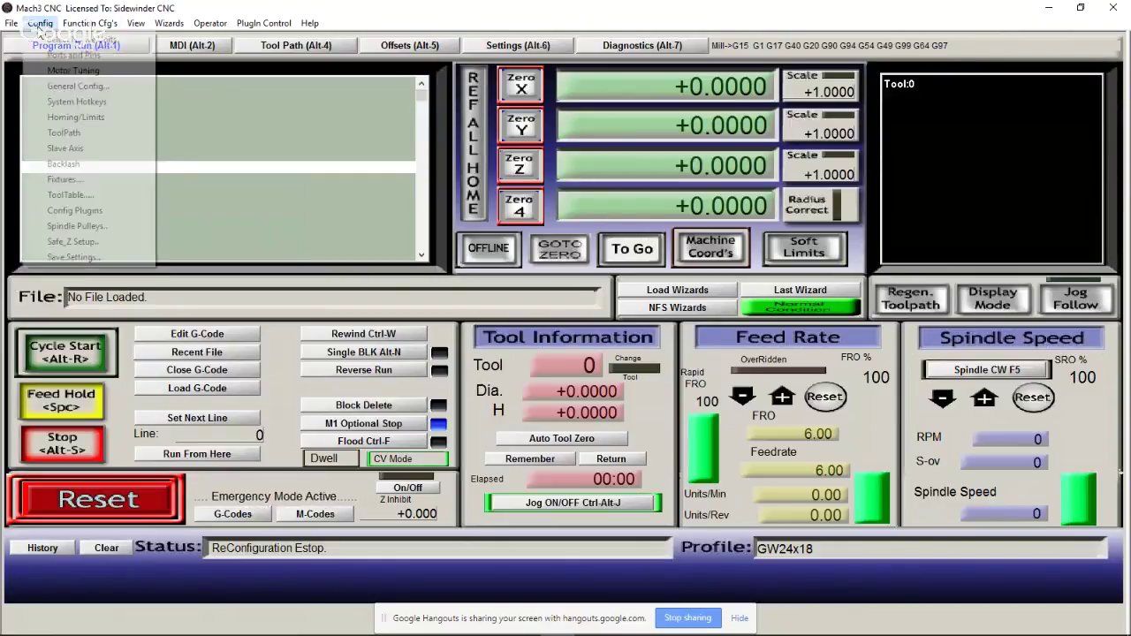
left_click(54, 71)
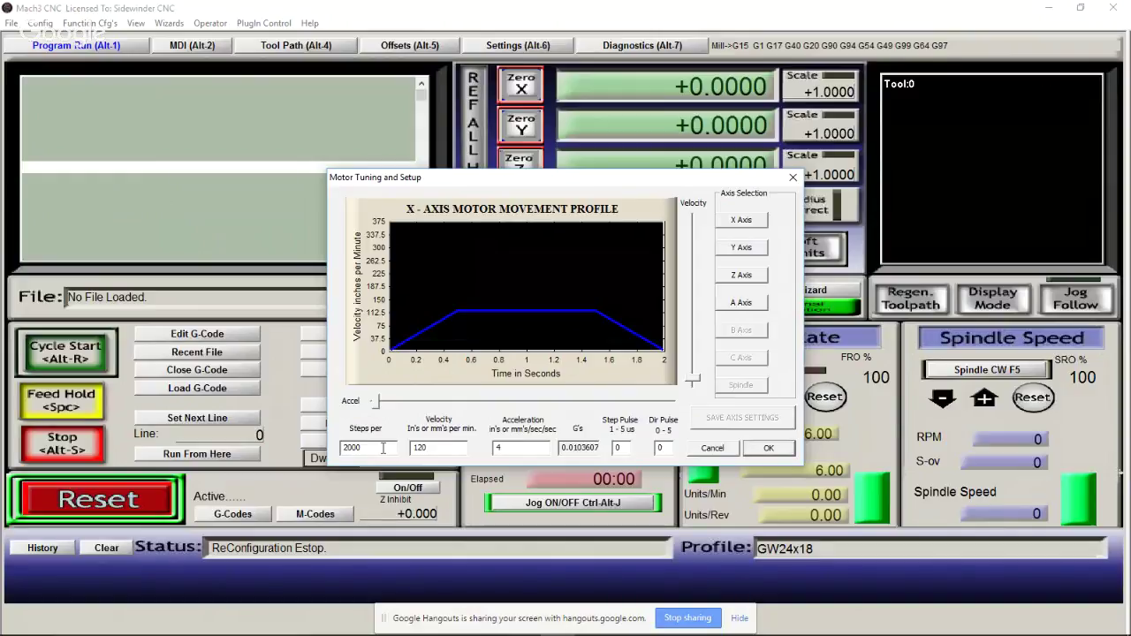
left_click(373, 448)
key("BackSpace")
key("BackSpace")
key("BackSpace")
key("BackSpace")
type("6400")
Set the X axis velocity to 200 inches per minute
left_click(436, 448)
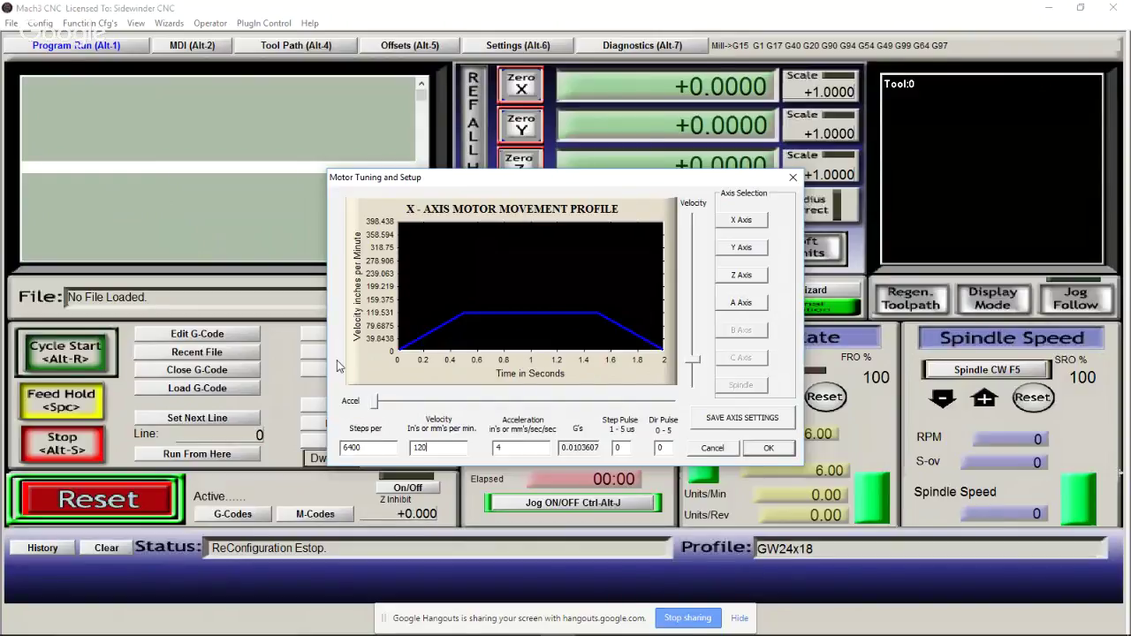
key("BackSpace")
key("BackSpace")
key("BackSpace")
type("200")
key("Tab")
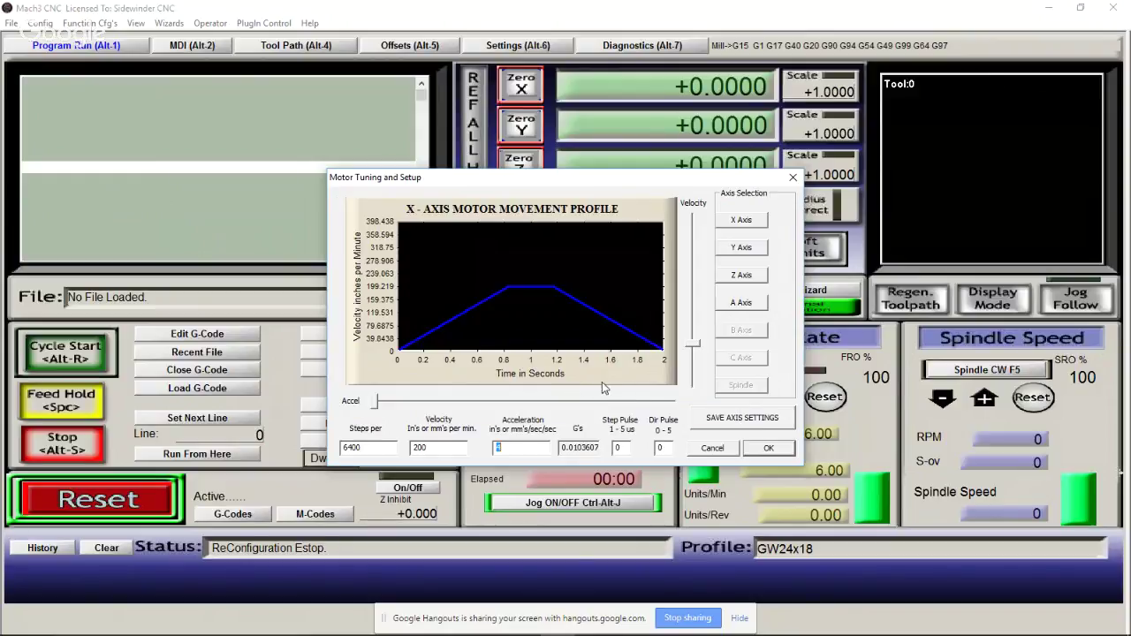
Set the X axis step pulse and direction pulse to 5 each and save the axis settings
left_click(626, 448)
key("BackSpace")
type("5")
key("Tab")
type("5")
left_click(739, 422)
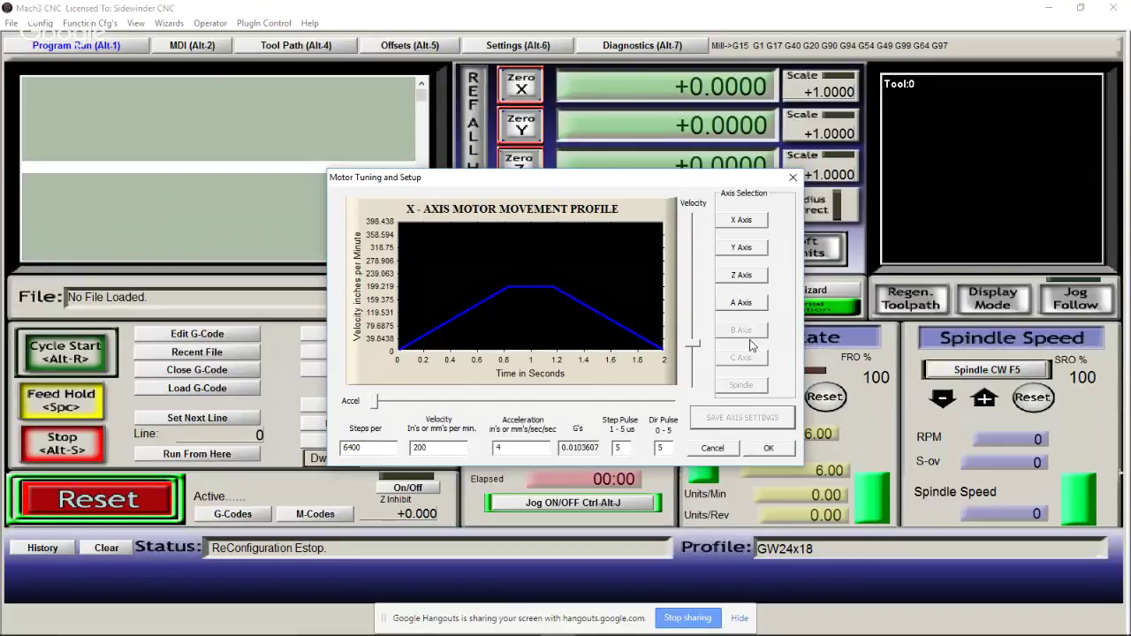
Check the saved X axis profile and set the Y axis steps per unit to 6400
left_click(735, 251)
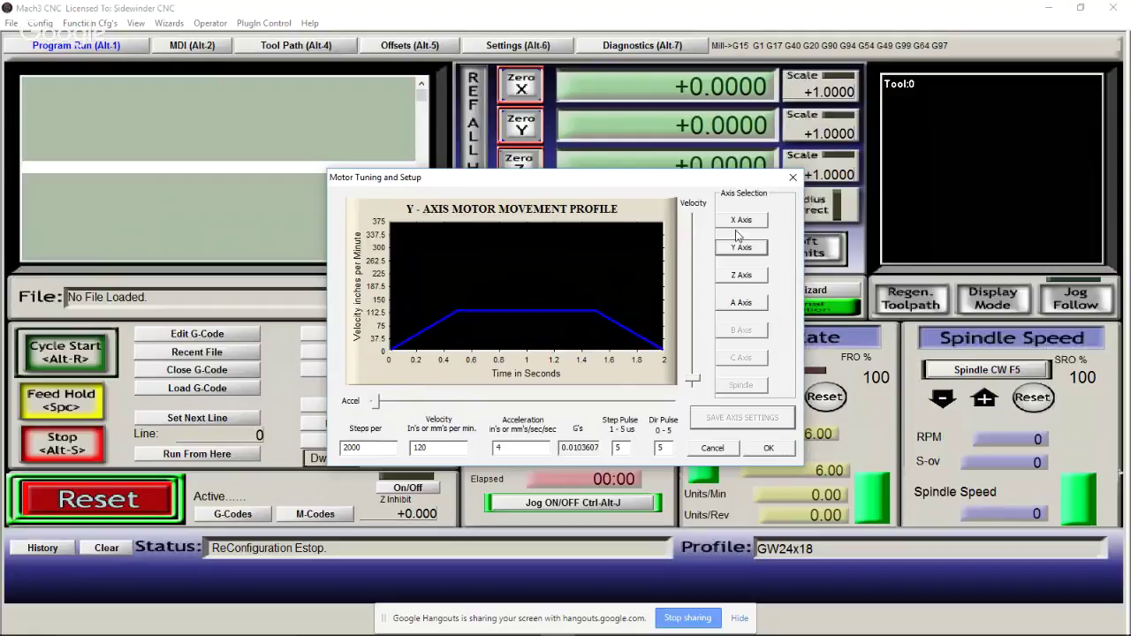
left_click(740, 224)
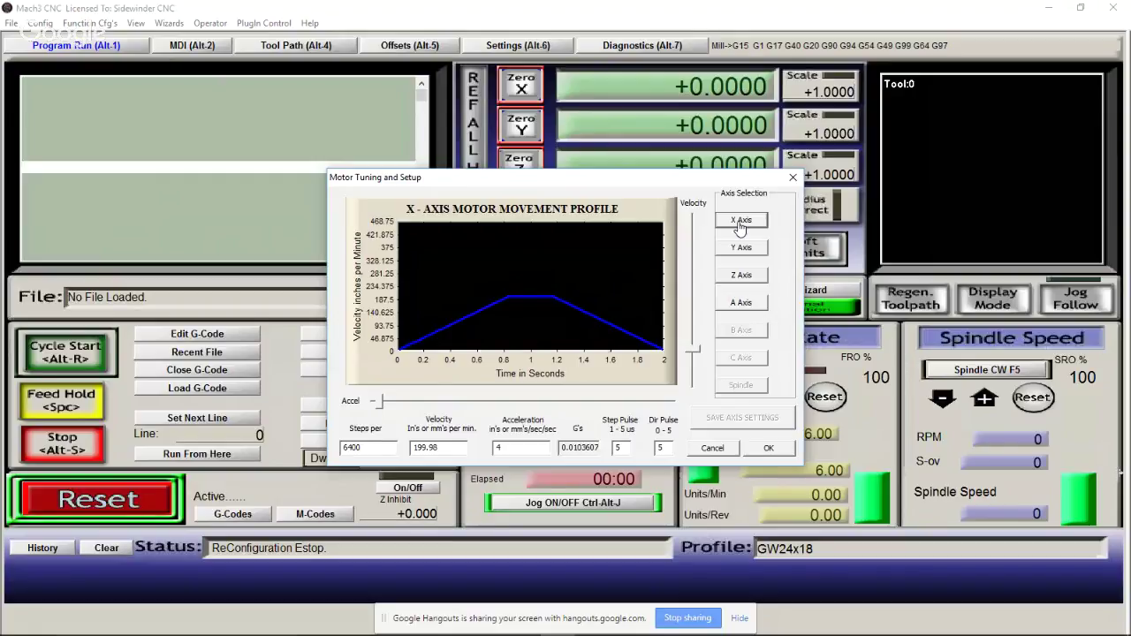
left_click(741, 250)
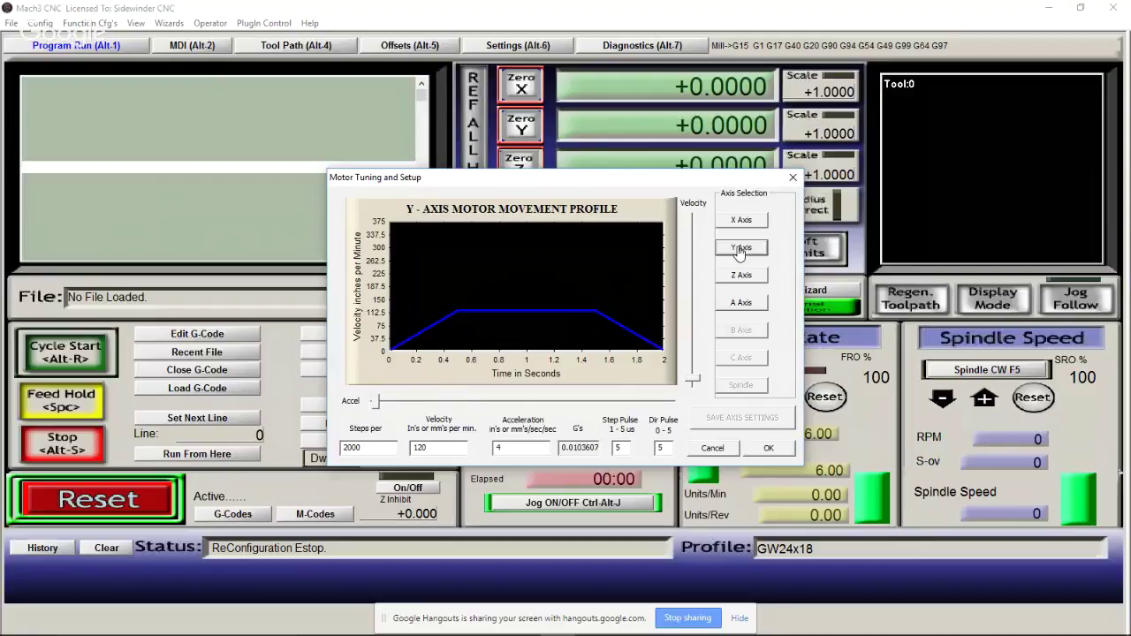
left_click(369, 448)
key("BackSpace")
key("BackSpace")
key("BackSpace")
key("BackSpace")
type("6400")
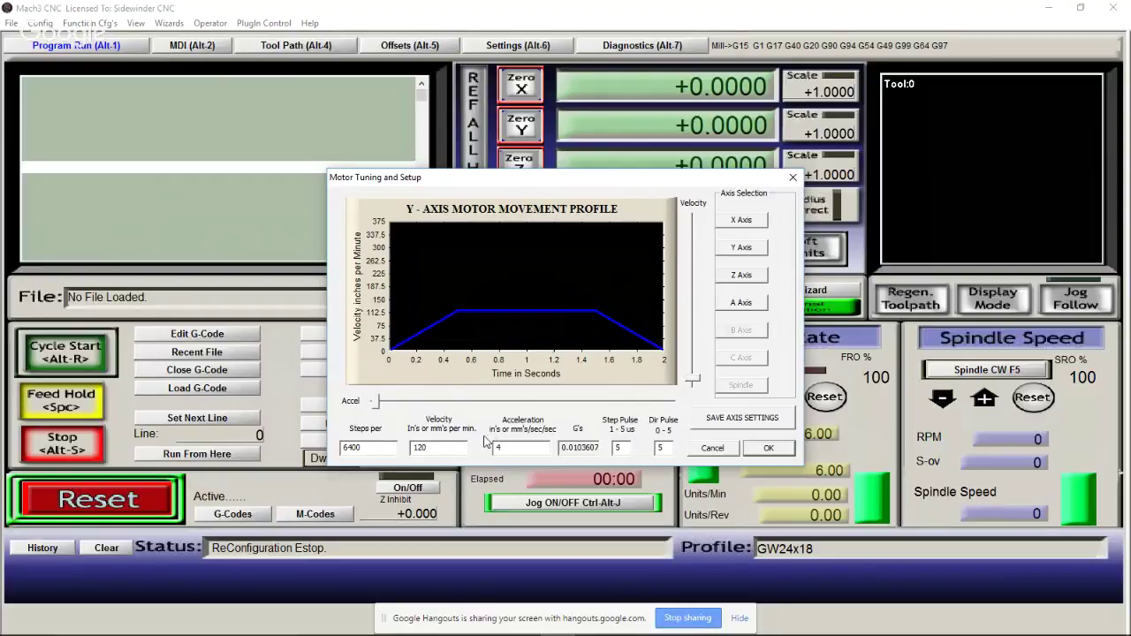
Set the Y axis velocity to 200 inches per minute and save the axis settings
left_click(453, 446)
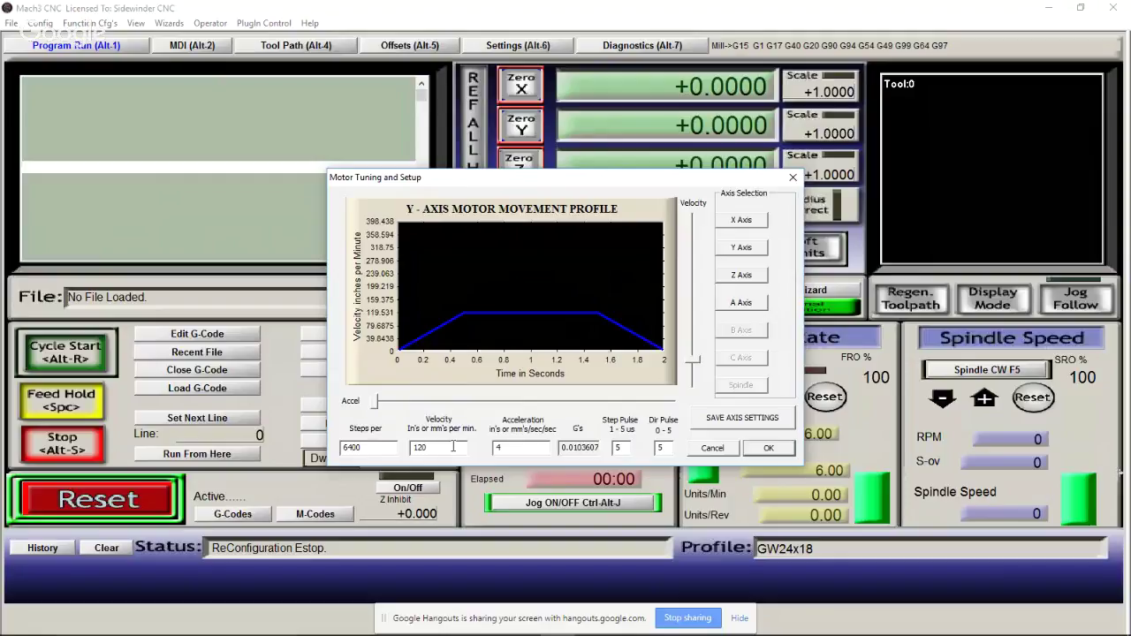
key("BackSpace")
key("BackSpace")
key("BackSpace")
type("200")
key("Tab")
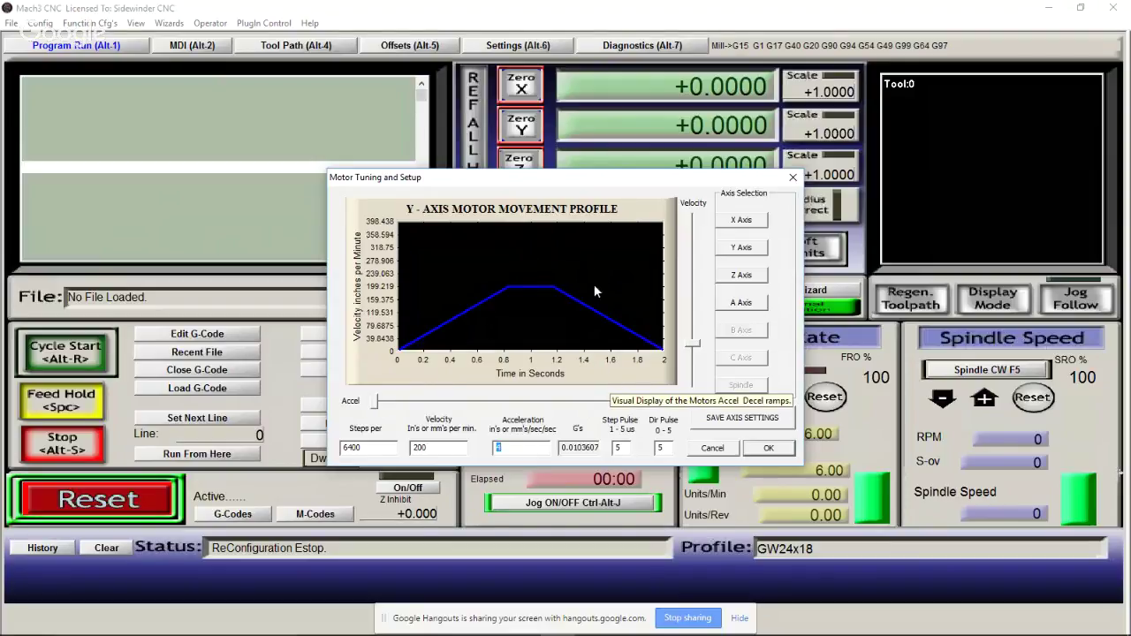
left_click(735, 421)
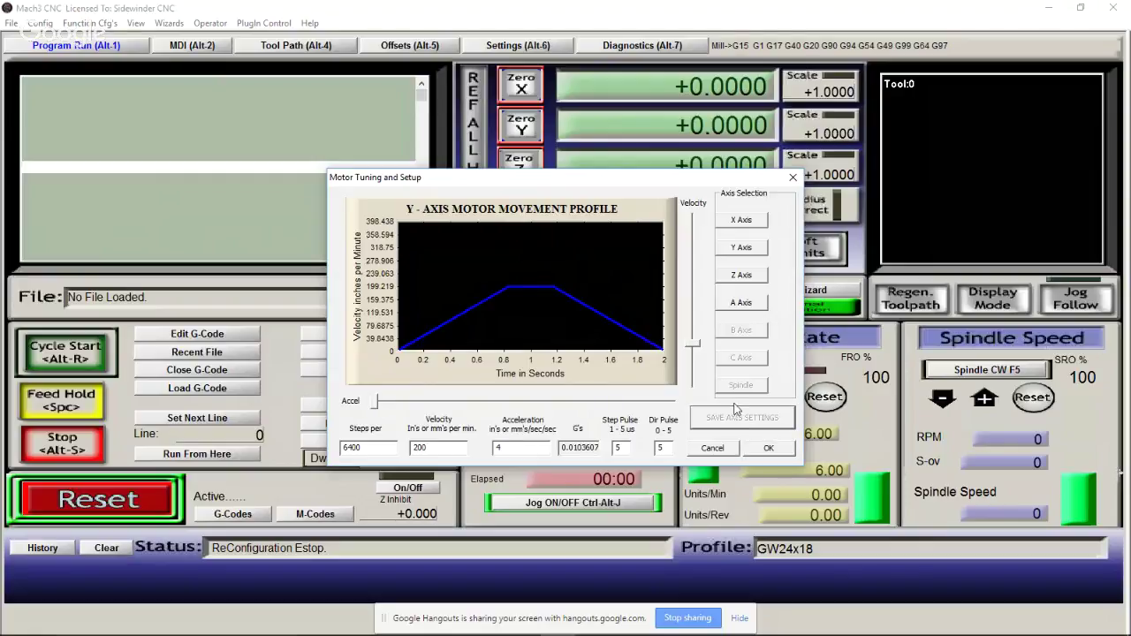
Recheck the X and Y axis profiles, set the Z axis steps per unit to 6400 and save the Z axis settings
left_click(735, 223)
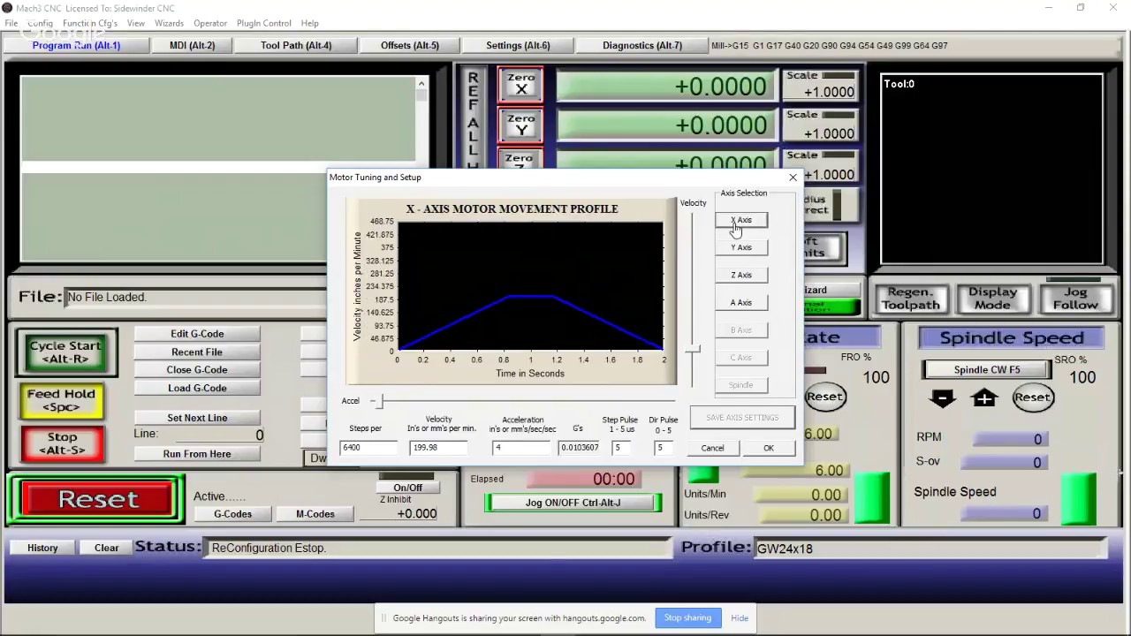
left_click(735, 251)
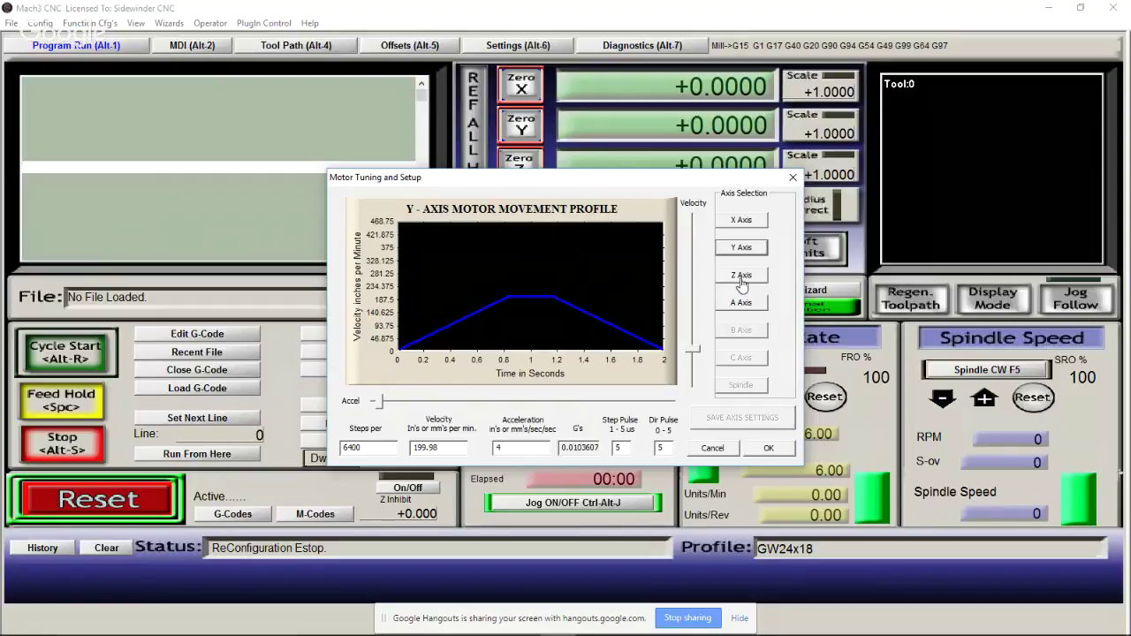
left_click(743, 277)
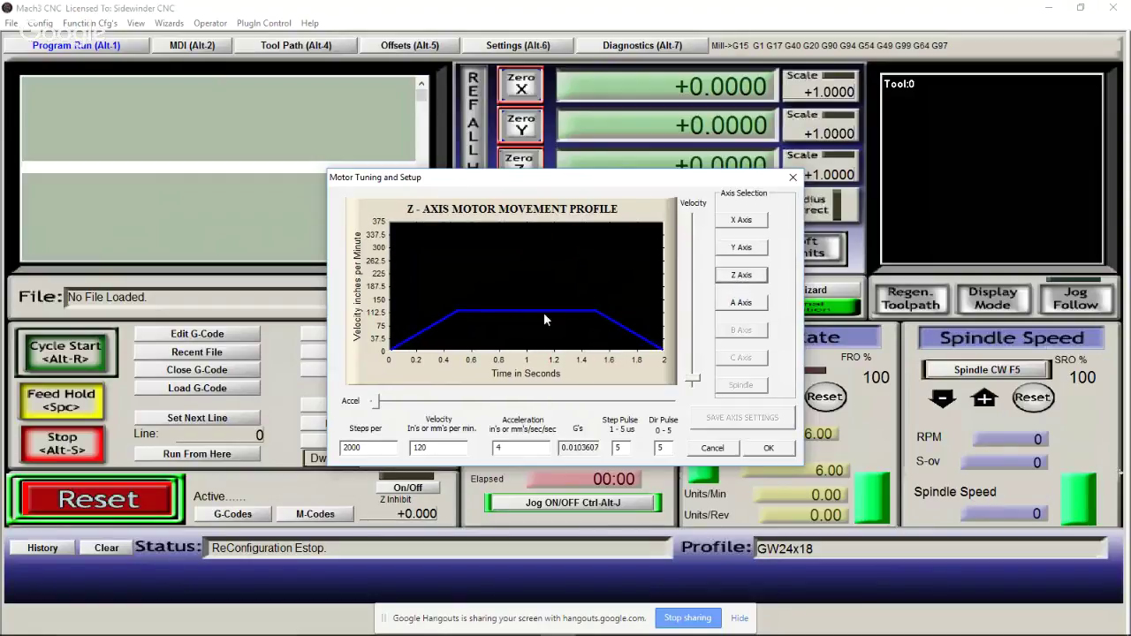
left_click(379, 448)
key("BackSpace")
key("BackSpace")
key("BackSpace")
key("BackSpace")
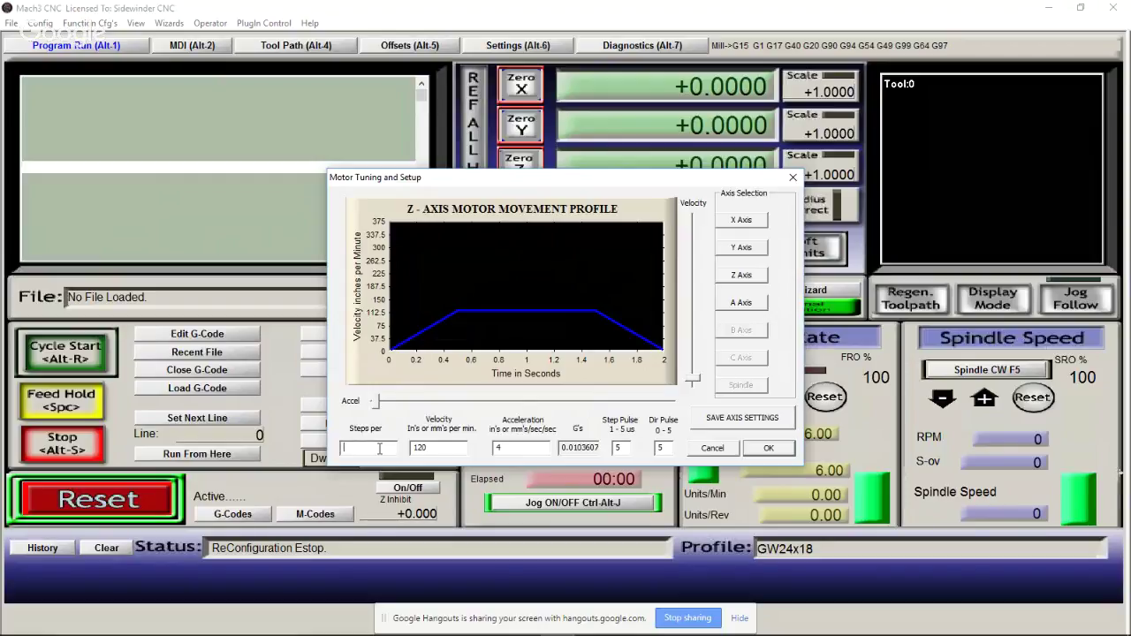
type("6400")
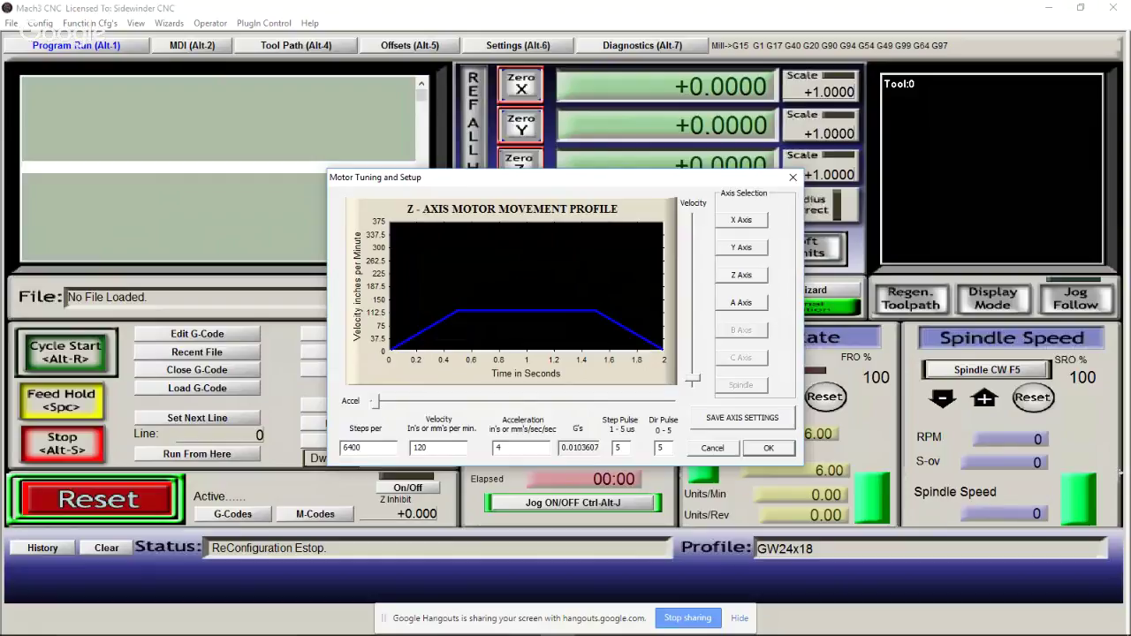
left_click(459, 449)
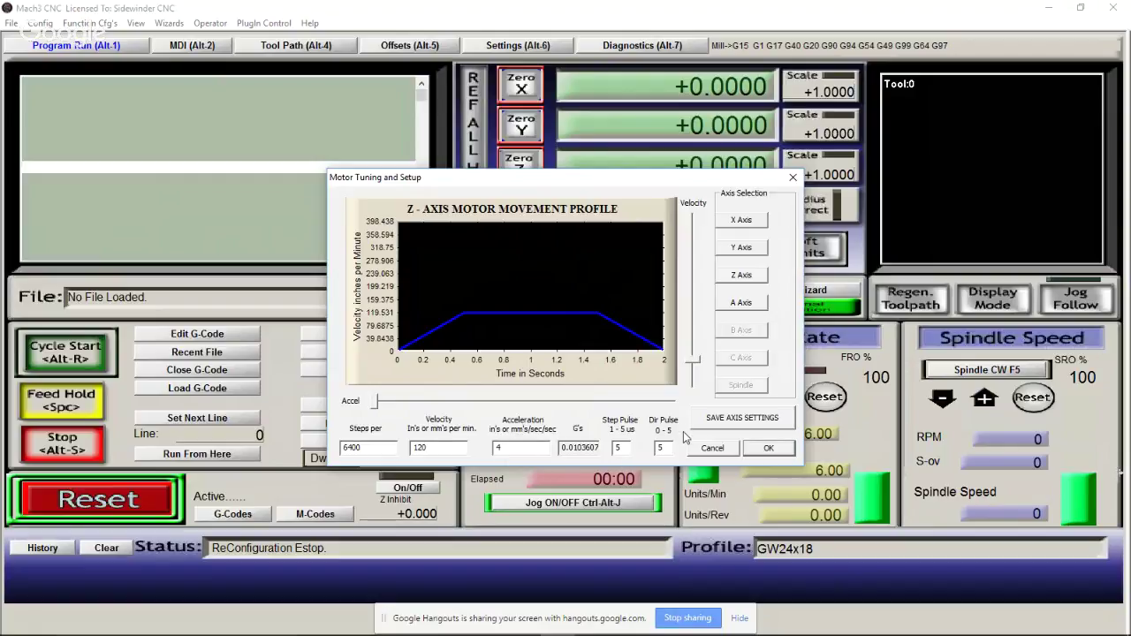
left_click(743, 419)
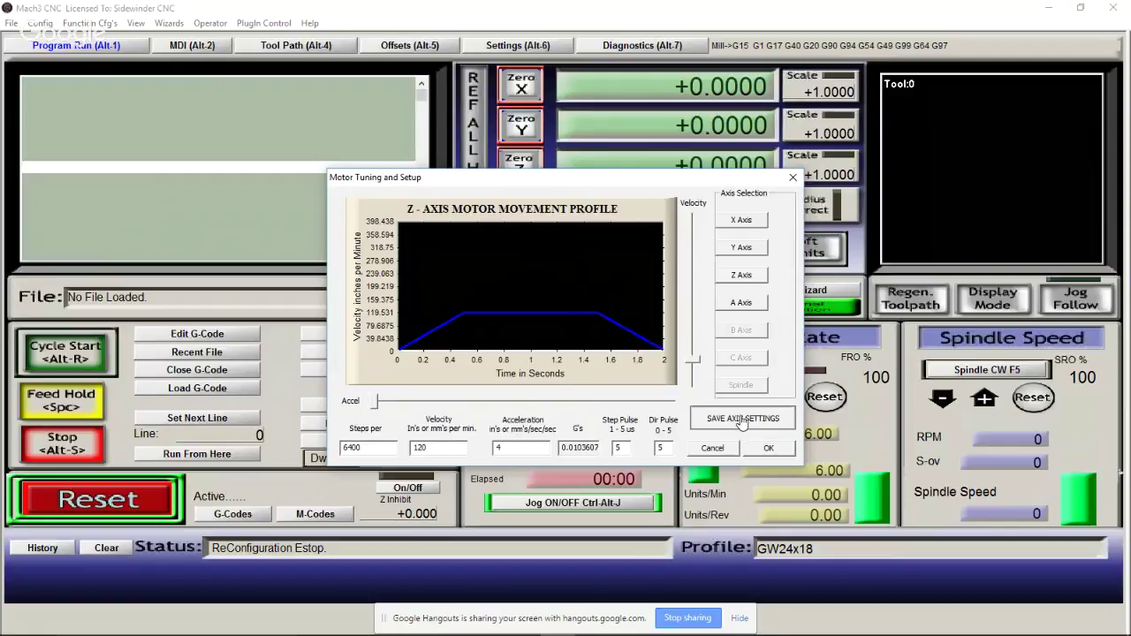
Review the X, Y, Z and A axis motor profiles and accept the motor tuning
left_click(741, 221)
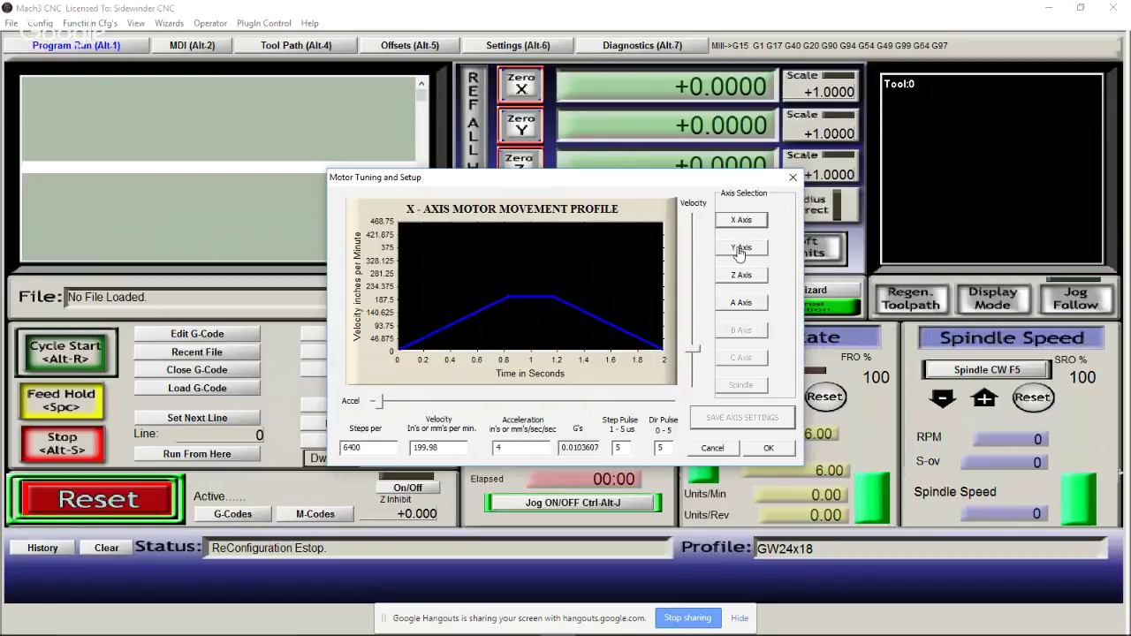
left_click(740, 249)
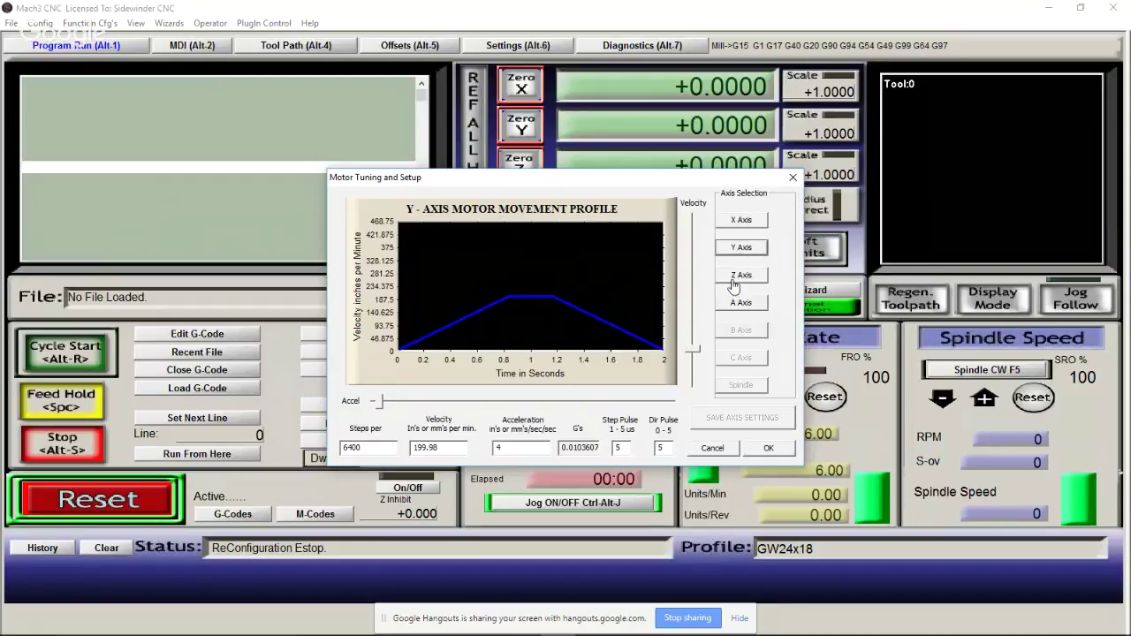
left_click(734, 279)
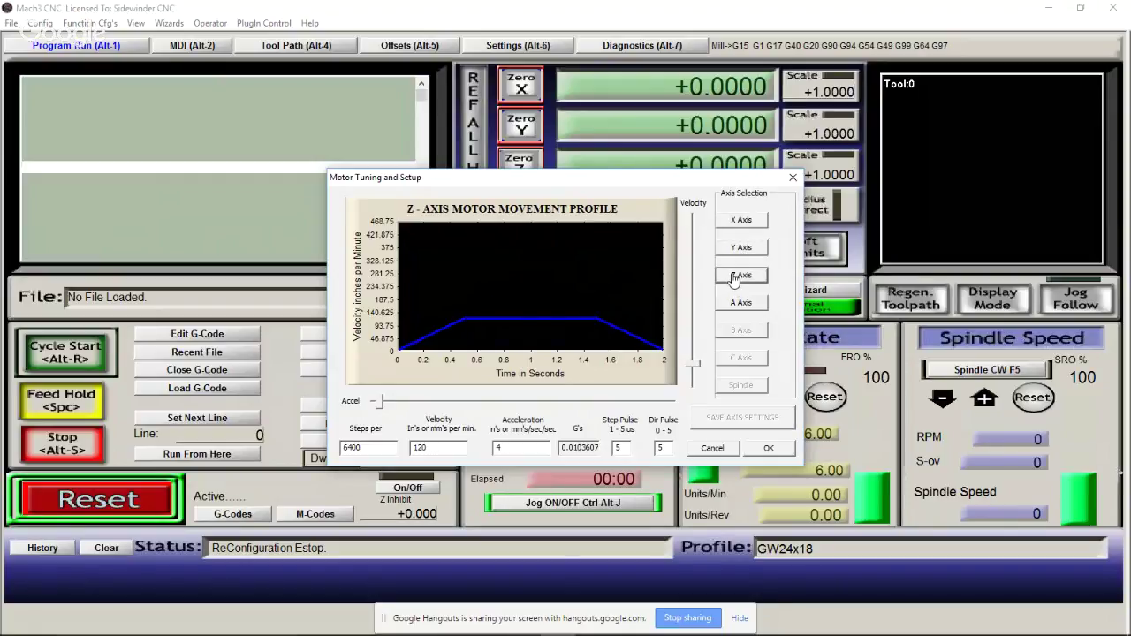
left_click(740, 304)
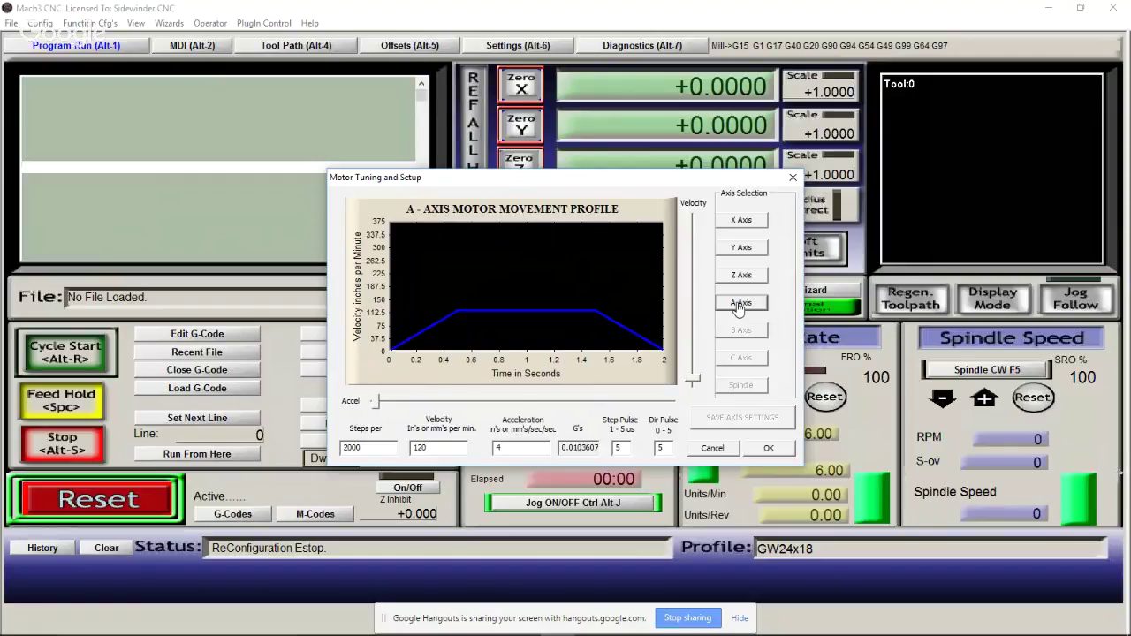
left_click(745, 250)
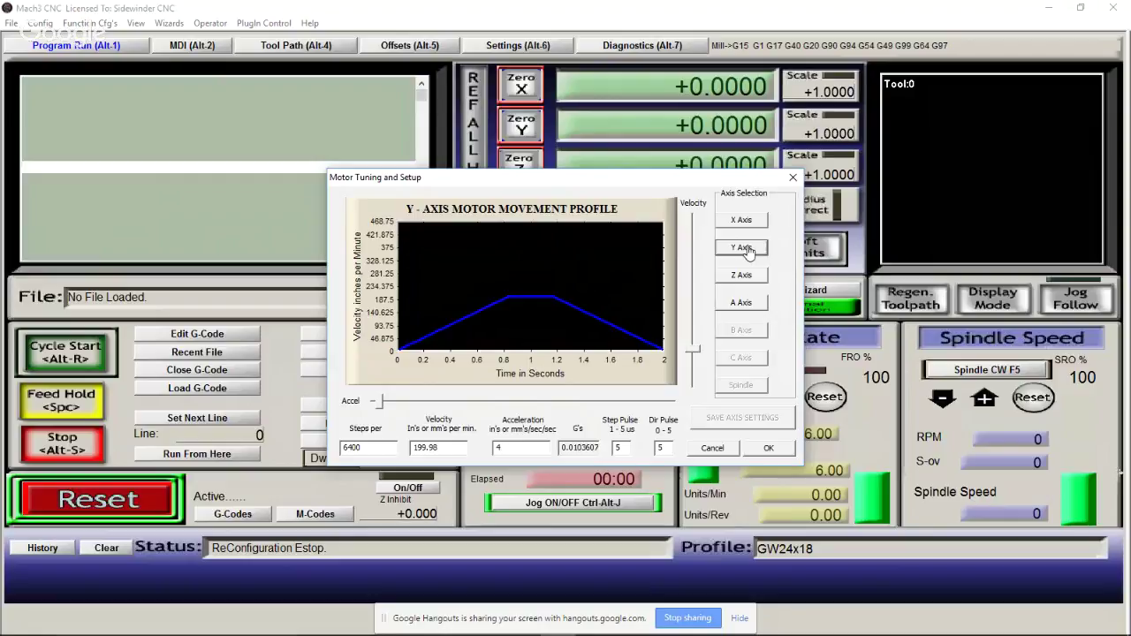
left_click(744, 305)
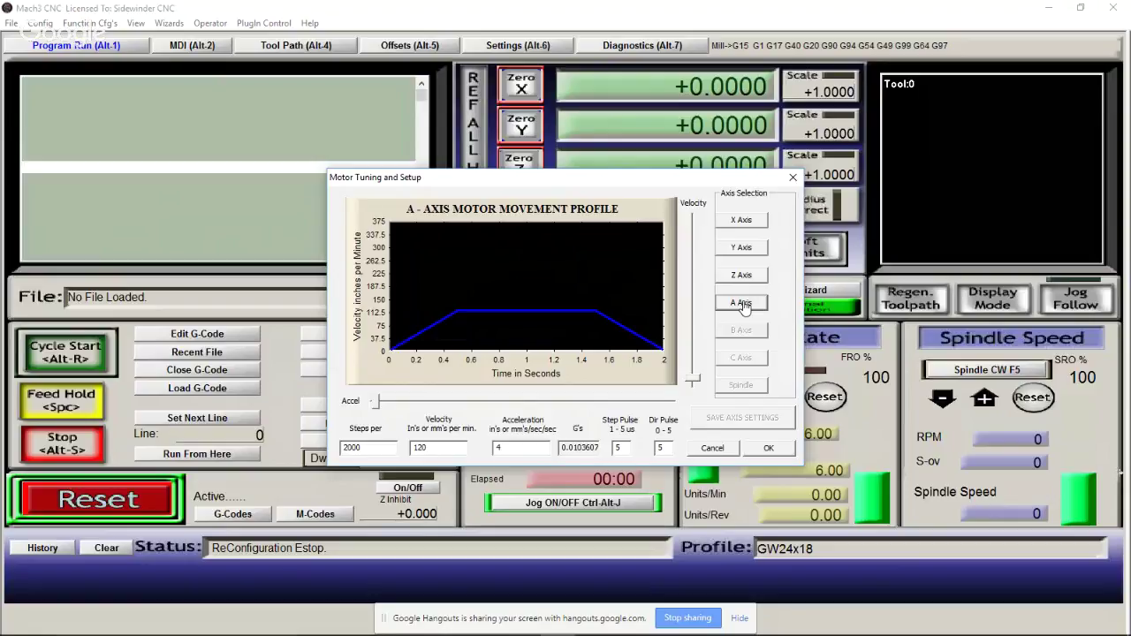
left_click(768, 449)
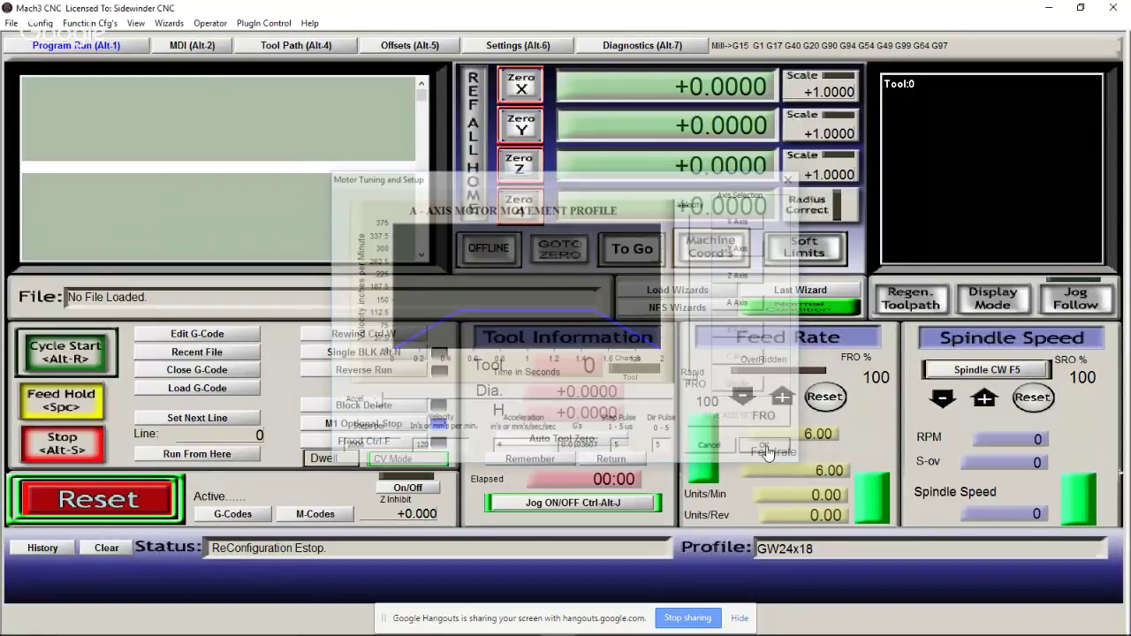
Slave the A axis to the Y axis and confirm the slave axis selection
left_click(40, 25)
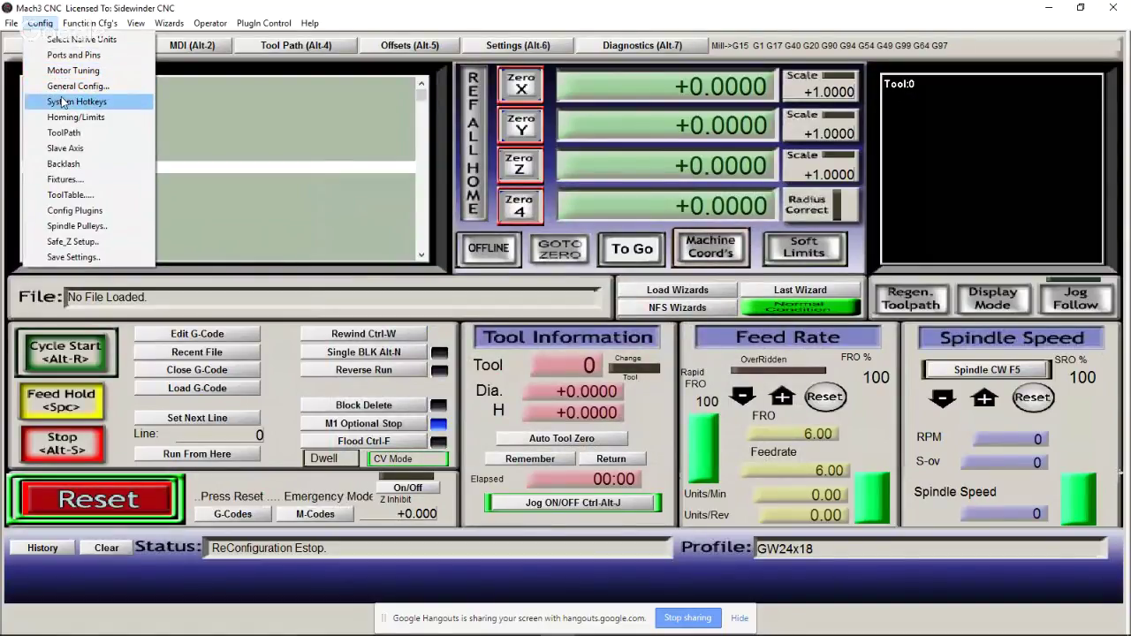
left_click(65, 150)
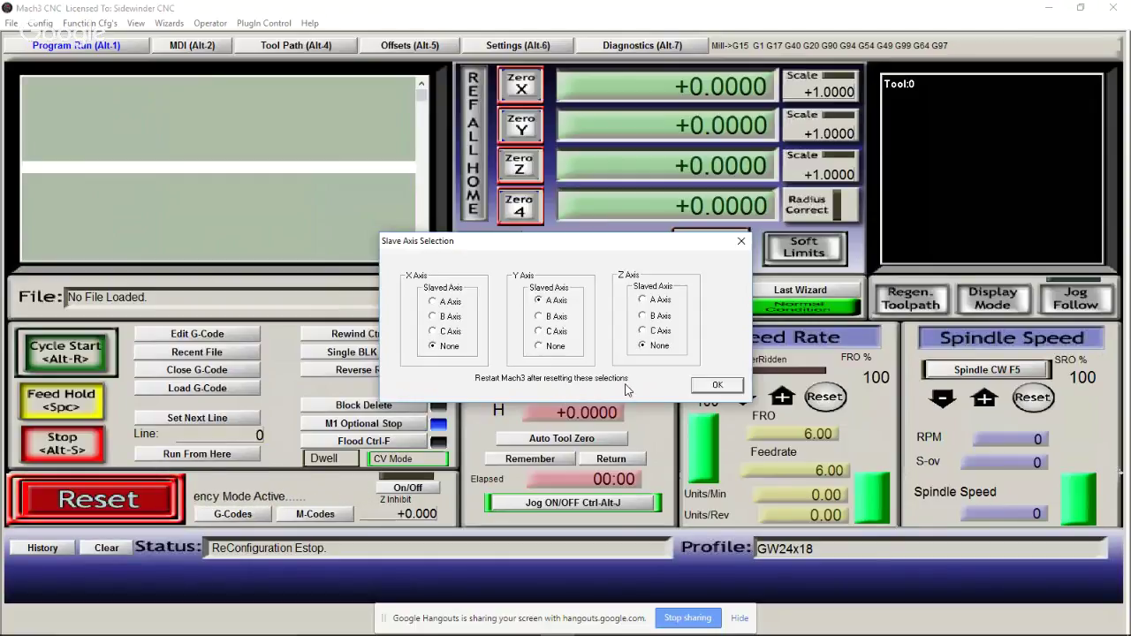
left_click(716, 385)
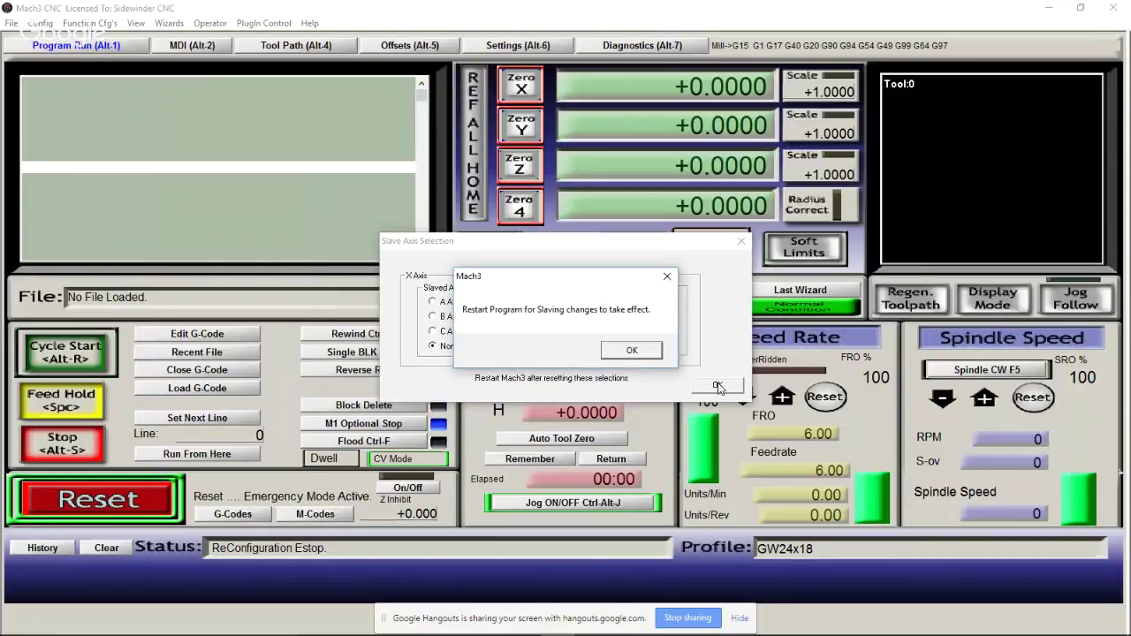
left_click(627, 351)
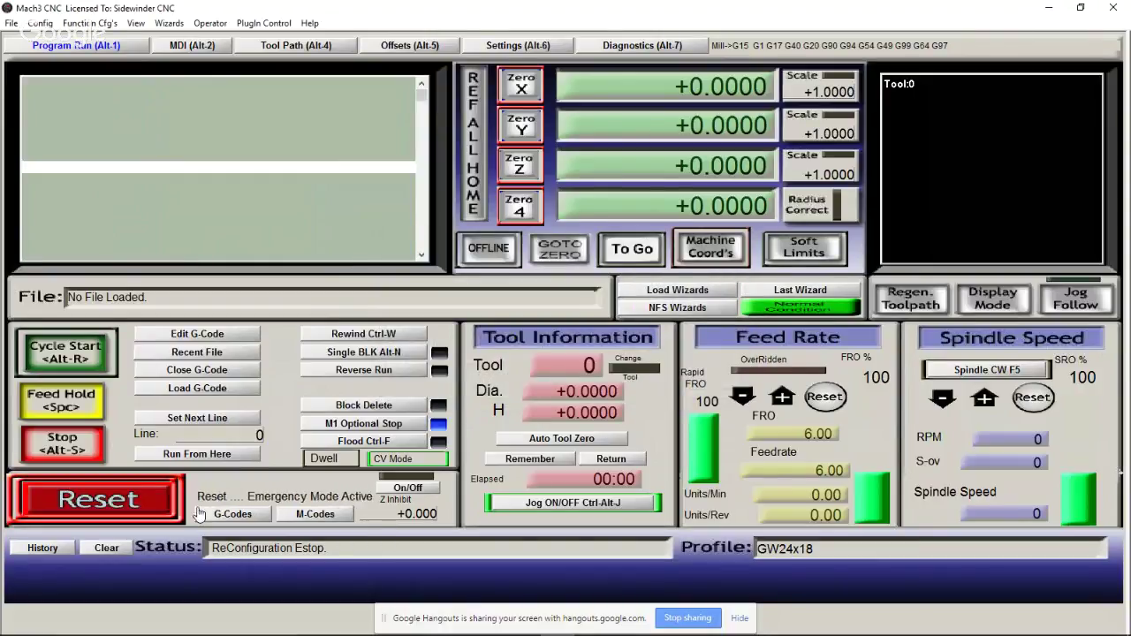
Save the GW24x18 profile's settings and end the Mach3 session
left_click(10, 24)
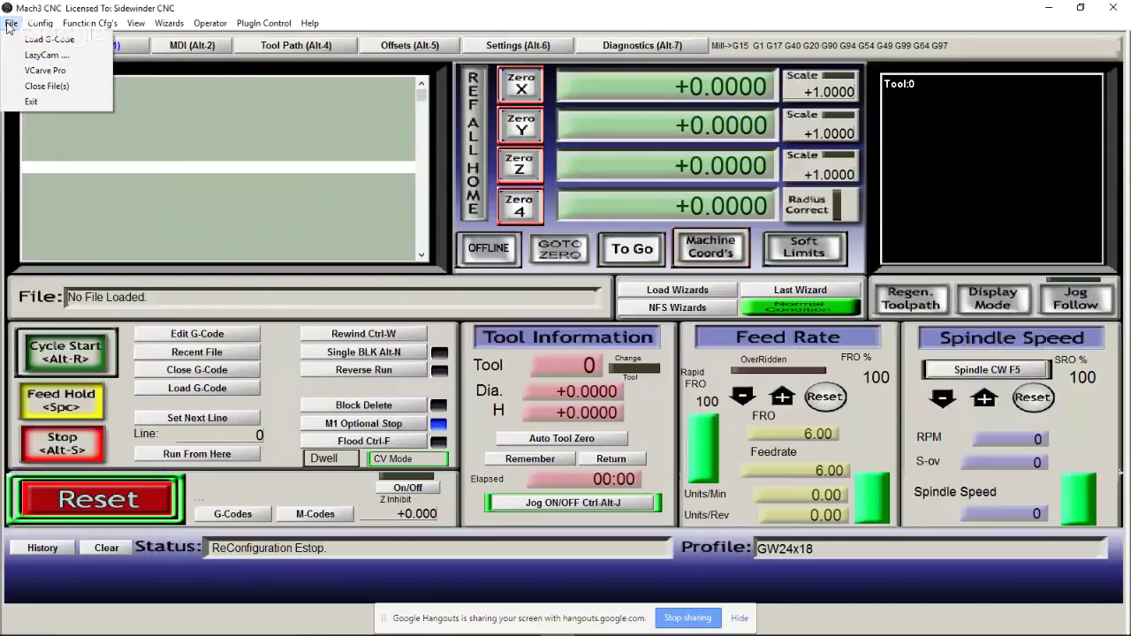
mouse_move(35, 25)
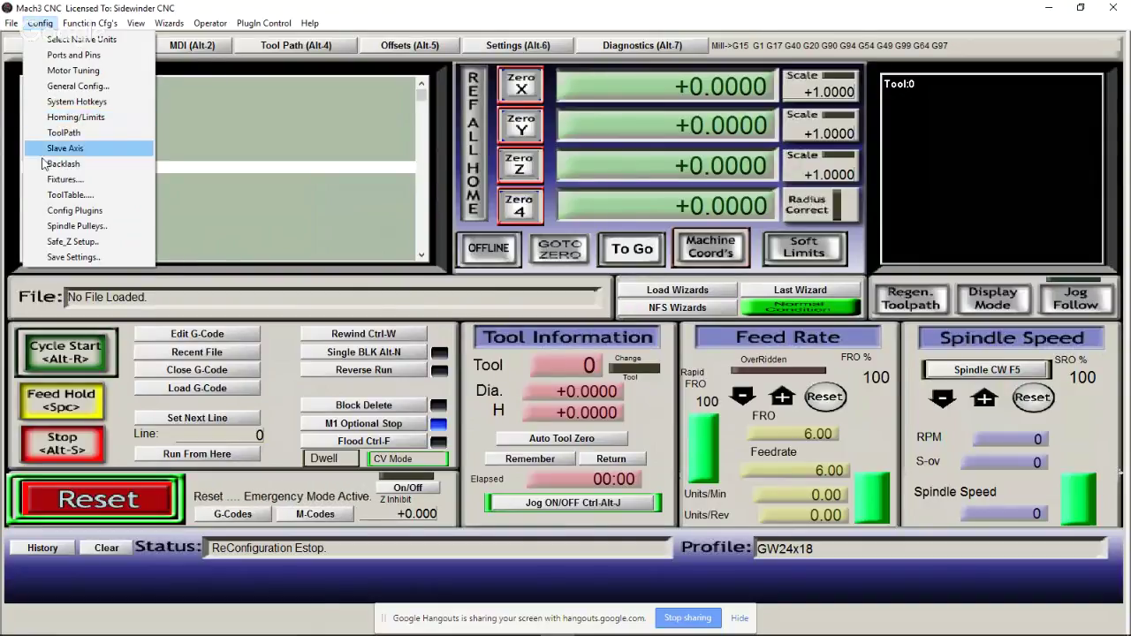
left_click(56, 257)
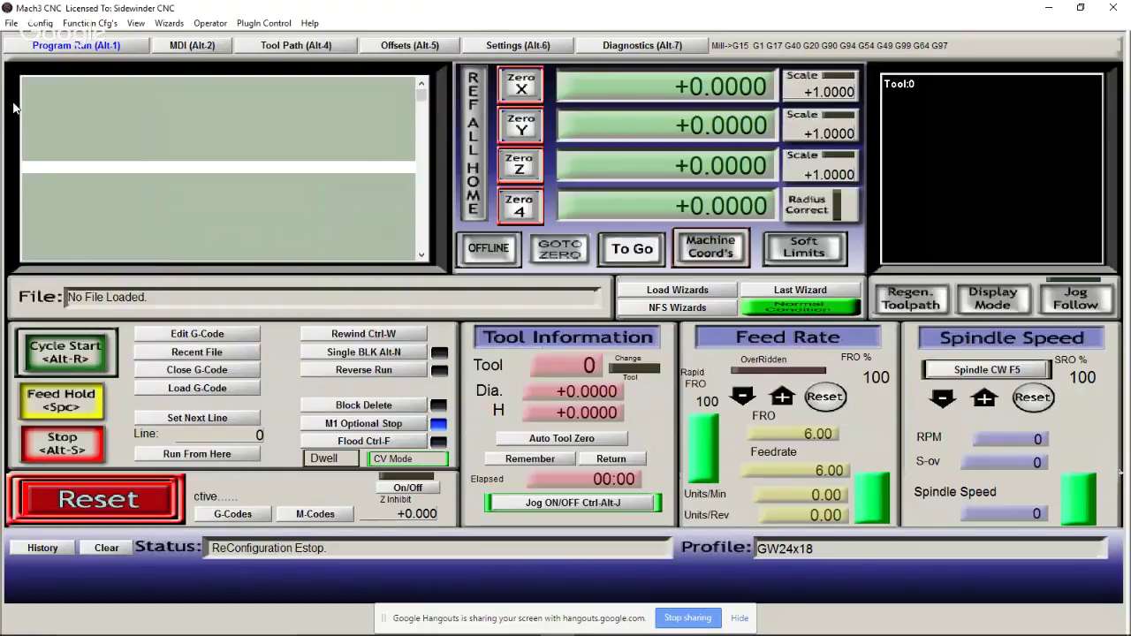
left_click(9, 24)
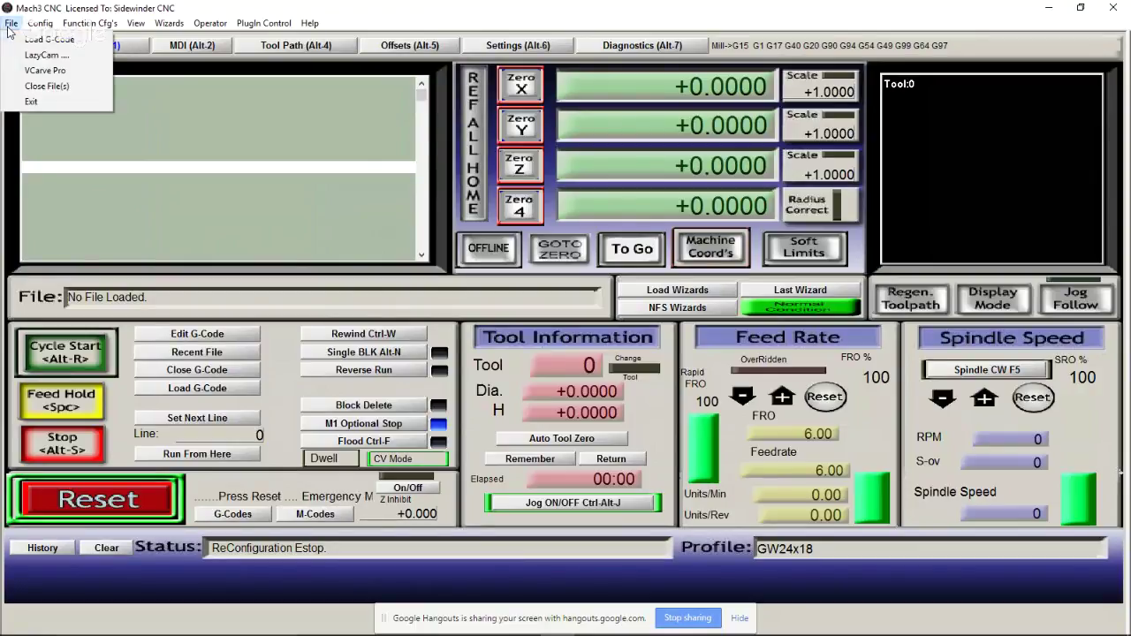
left_click(31, 103)
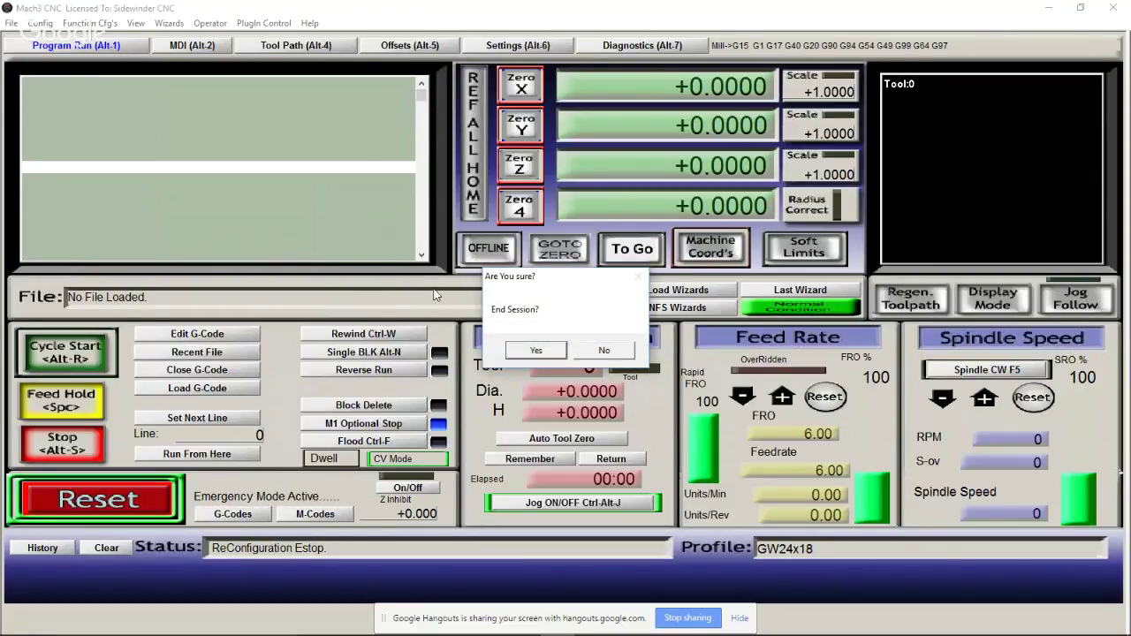
left_click(531, 354)
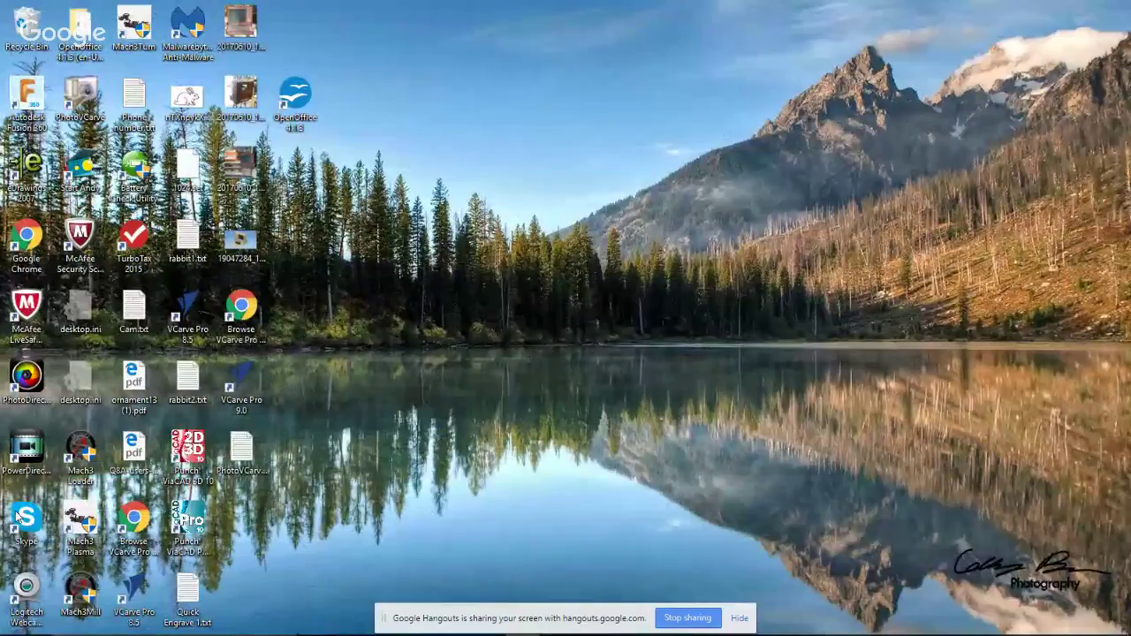
Restart Mach3 through Mach3 Loader with the GW24x18 profile and the UC100-CNC-motion-controller-V2.148 device, and reset the controller
left_click(26, 627)
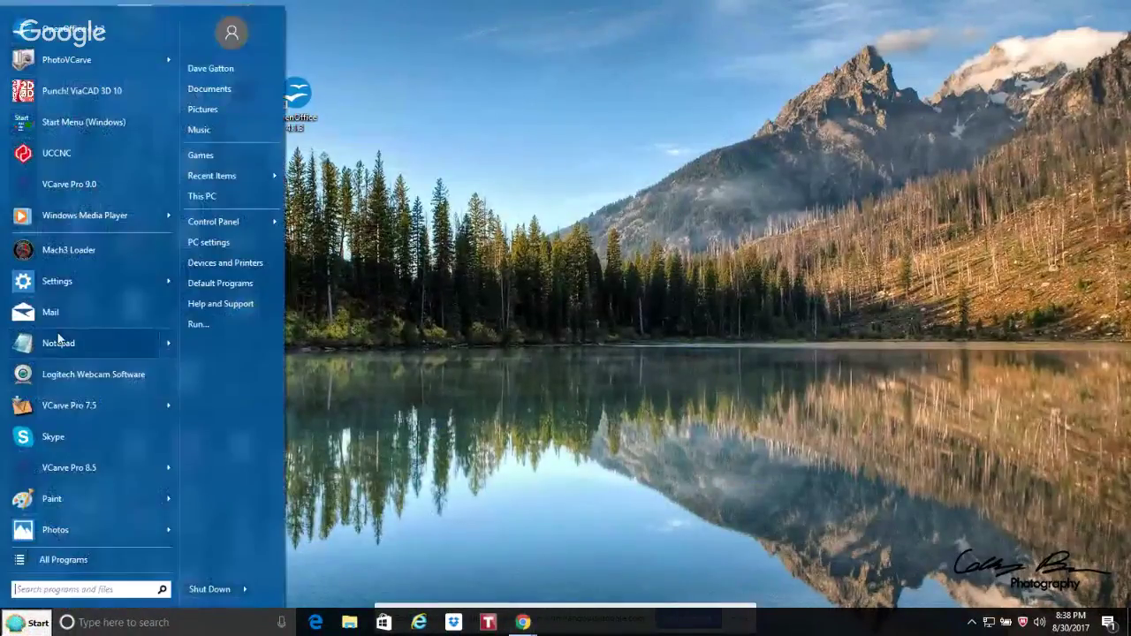
left_click(66, 249)
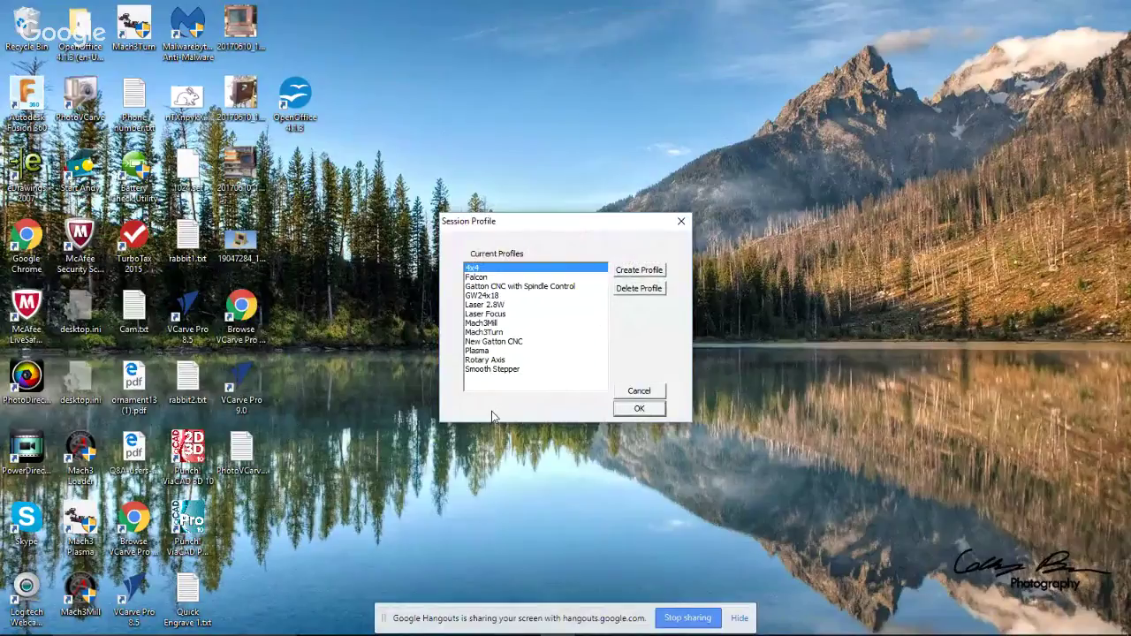
left_click(478, 297)
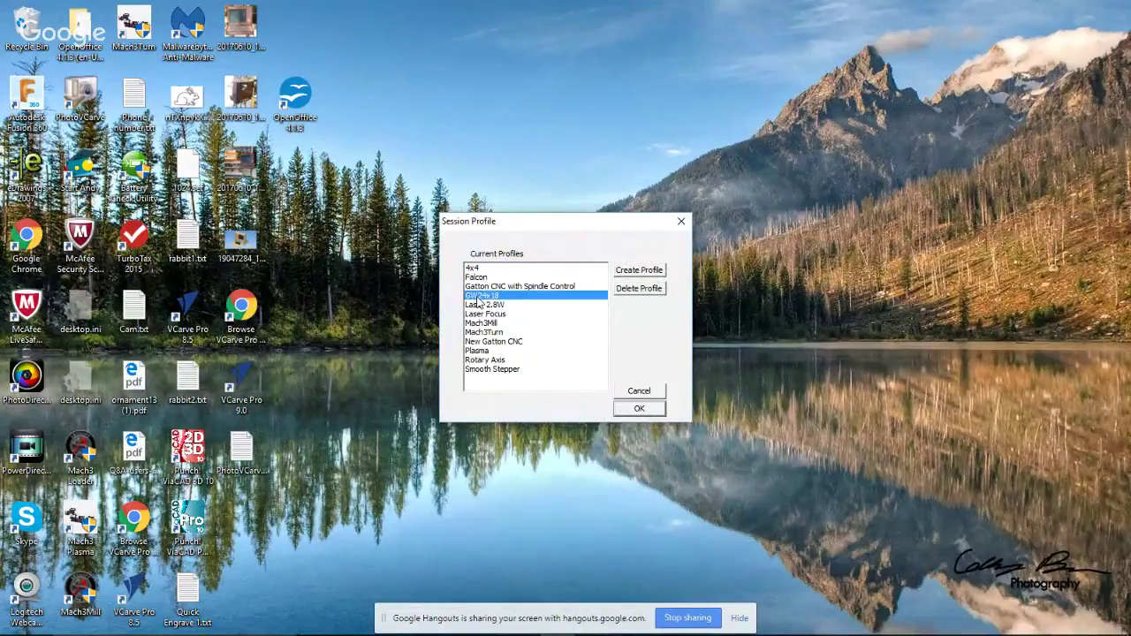
left_click(636, 411)
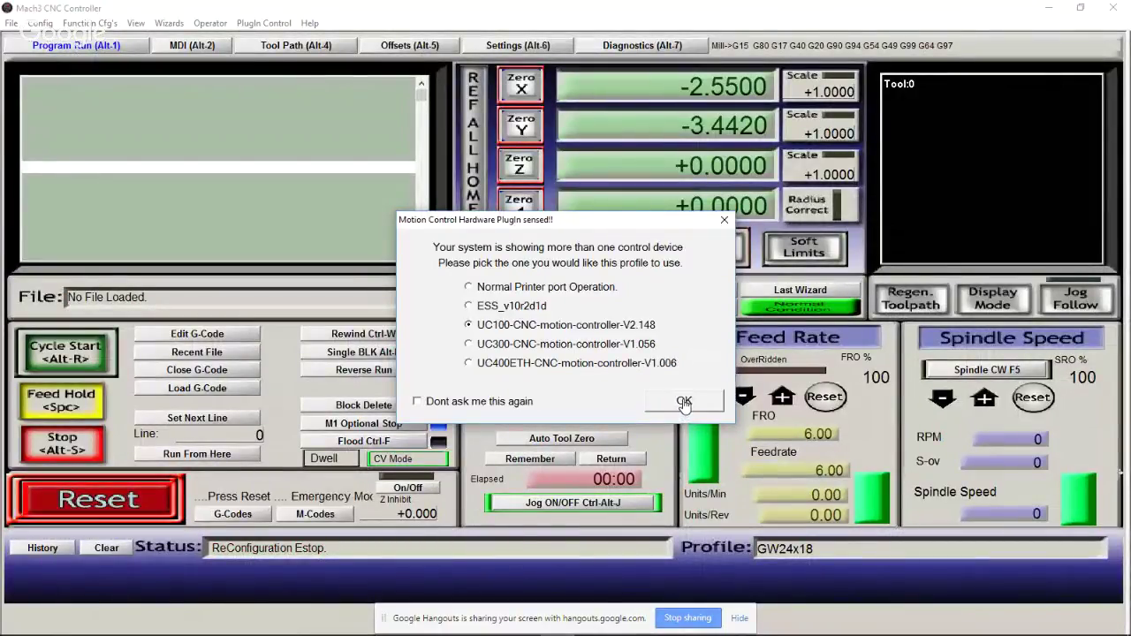
left_click(685, 402)
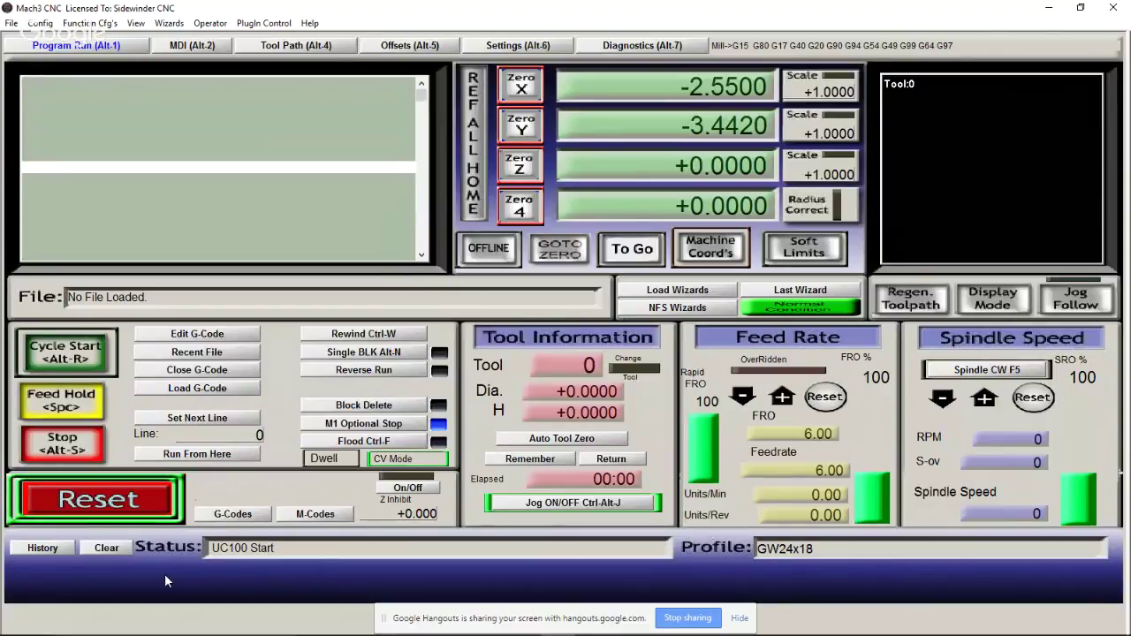
left_click(99, 502)
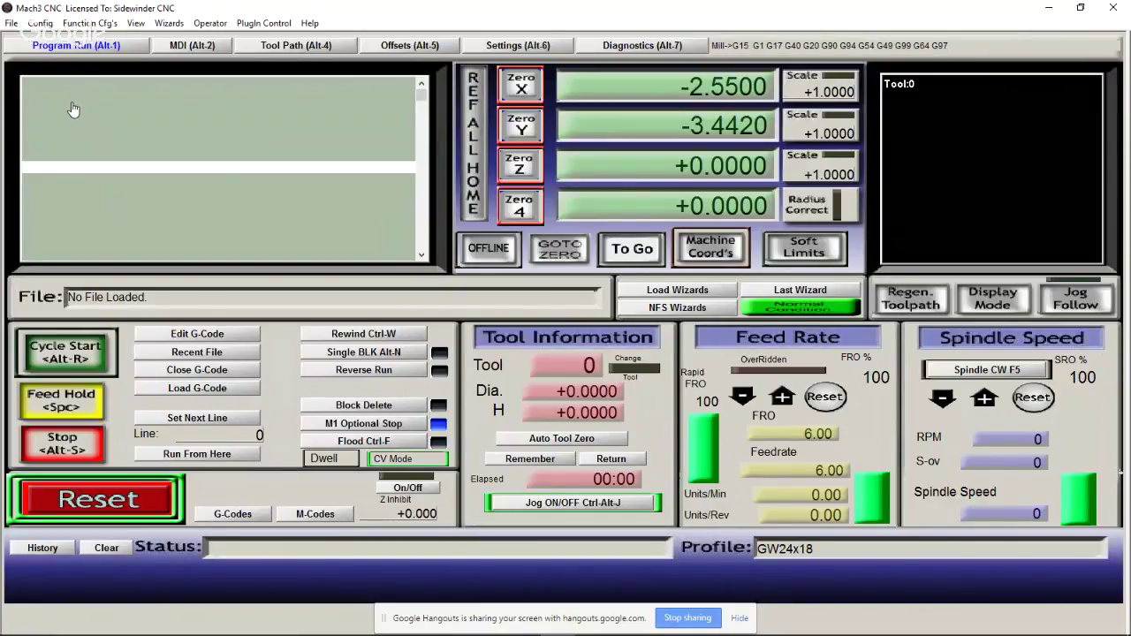
Review the reversed, soft limit and homing entries for all axes in the homing/limits configuration and accept them
left_click(41, 24)
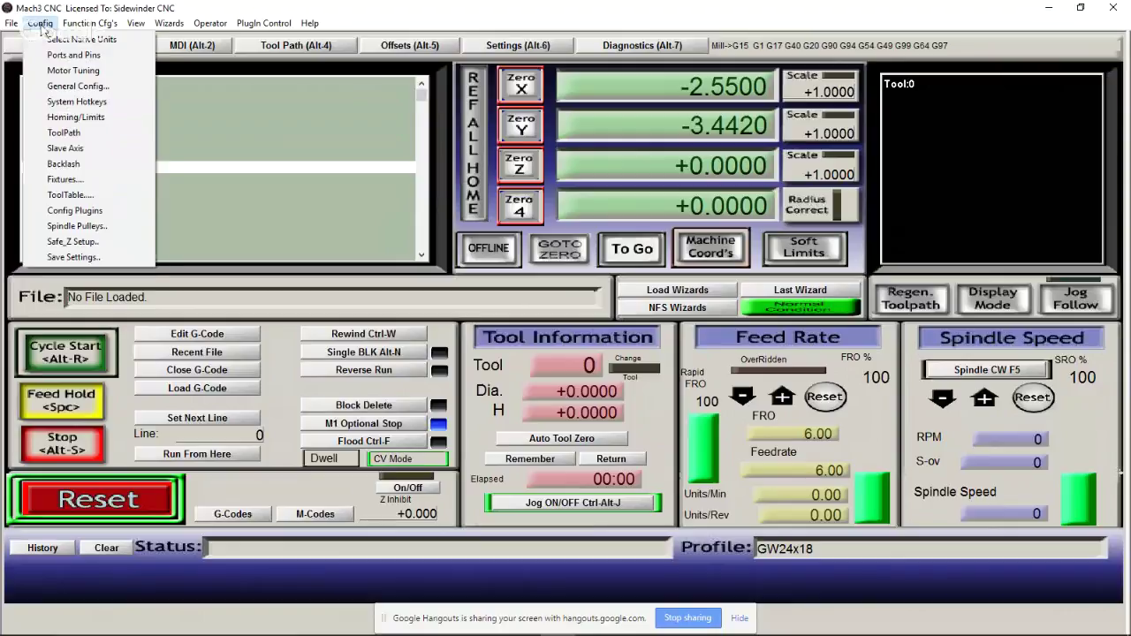
left_click(69, 119)
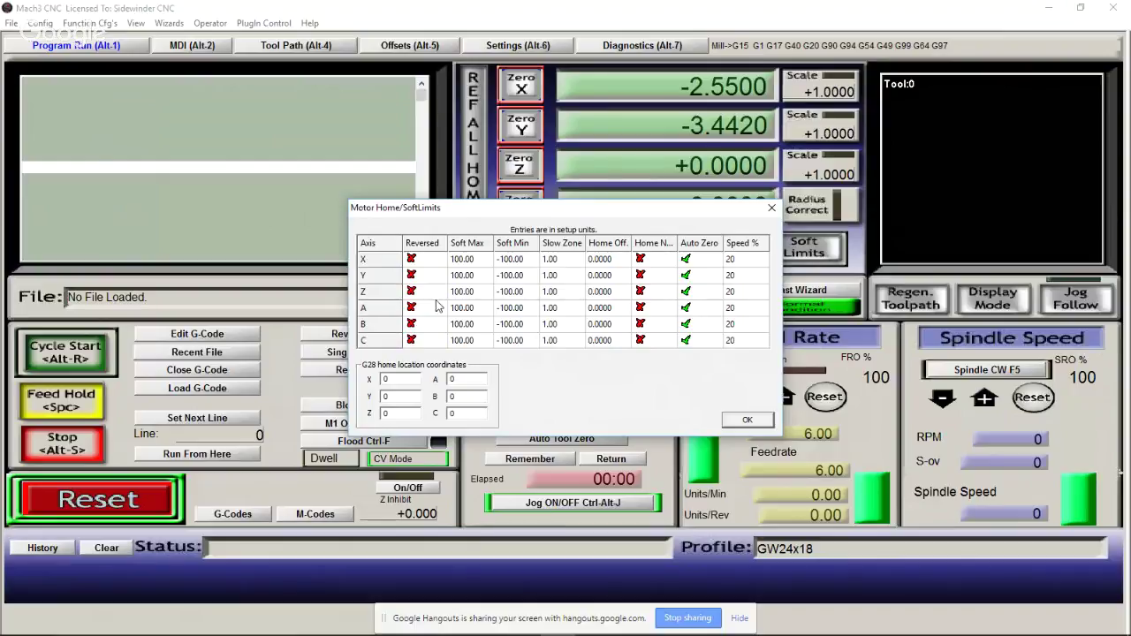
left_click(745, 423)
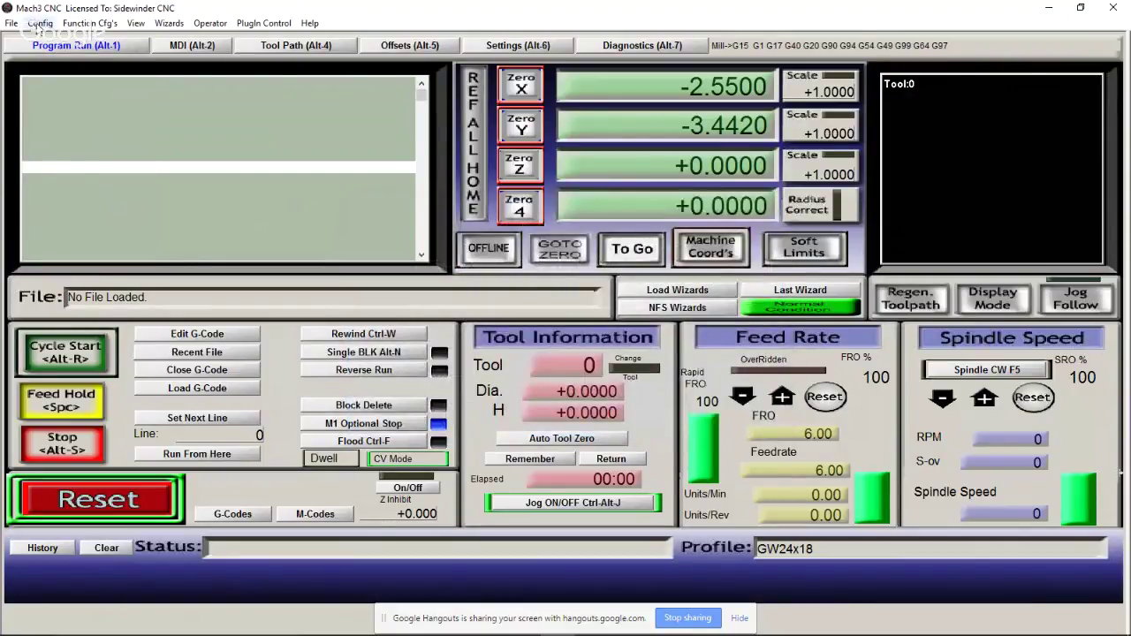
Toggle Auto Screen Enlarge in the general logic configuration's screen control options and accept the configuration
left_click(36, 24)
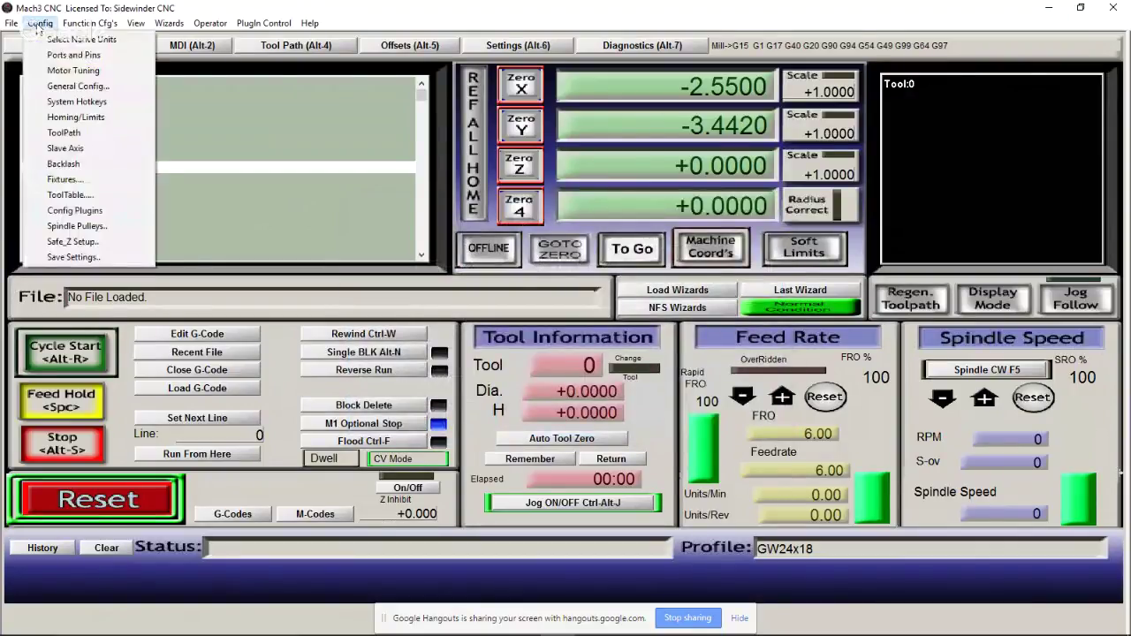
left_click(55, 86)
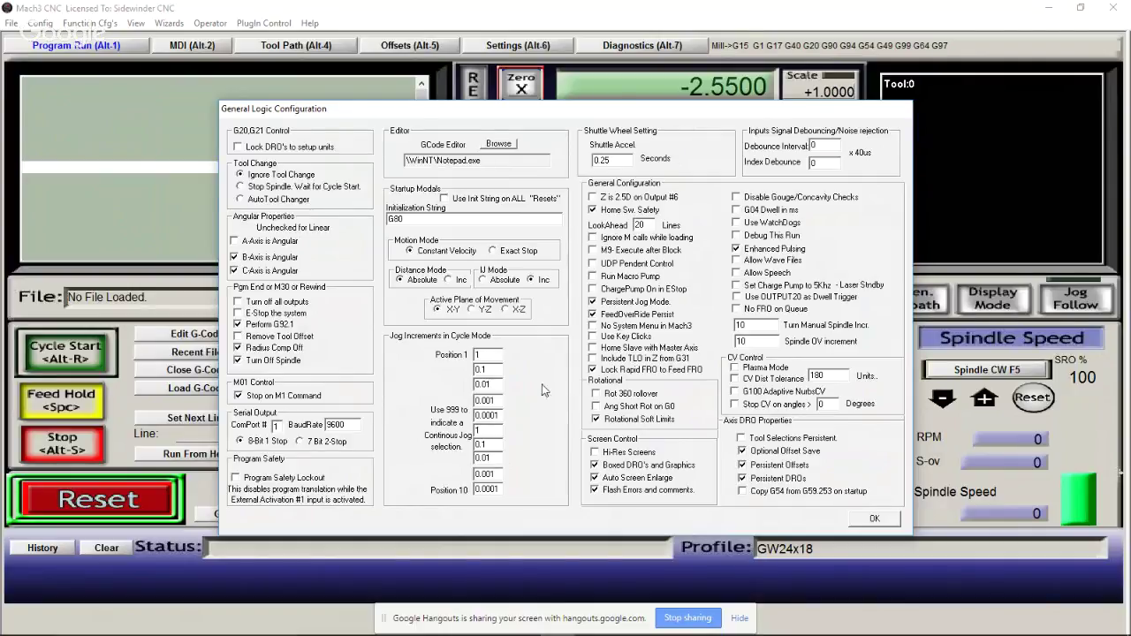
left_click(593, 477)
left_click(875, 520)
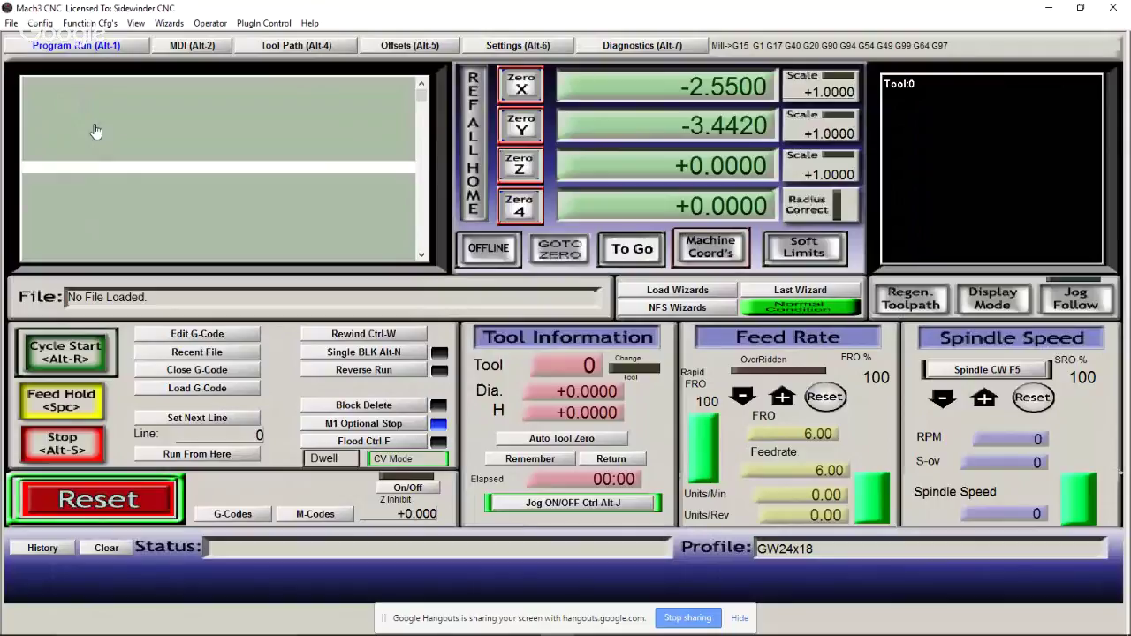
Assign the system jog hotkeys for the X axis: right arrow for X++ and left arrow for X--
left_click(43, 25)
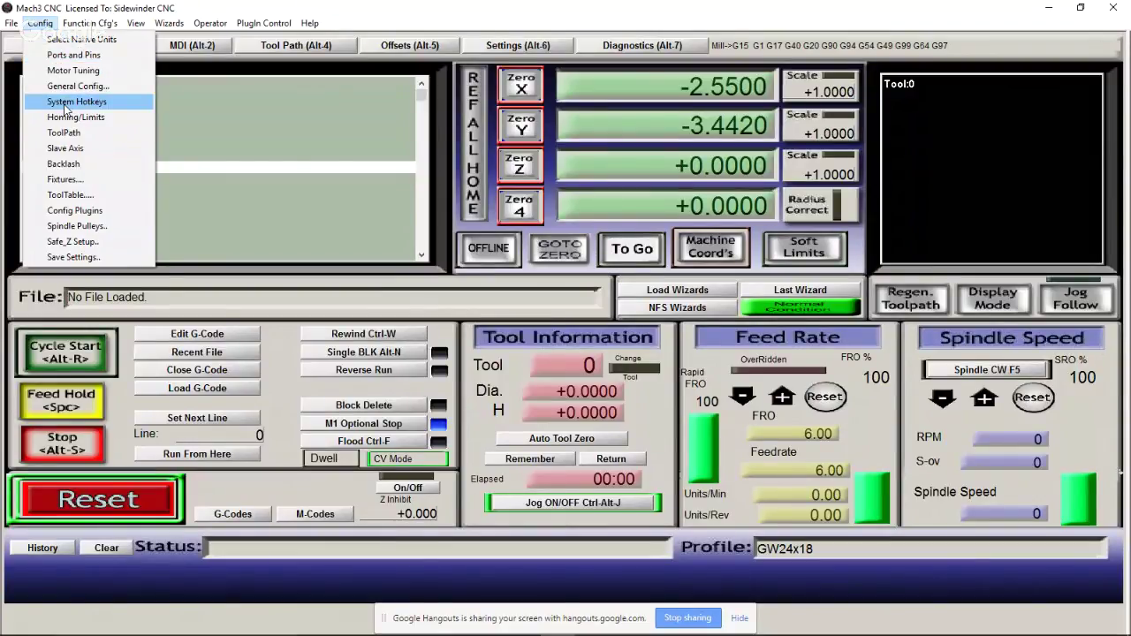
left_click(64, 102)
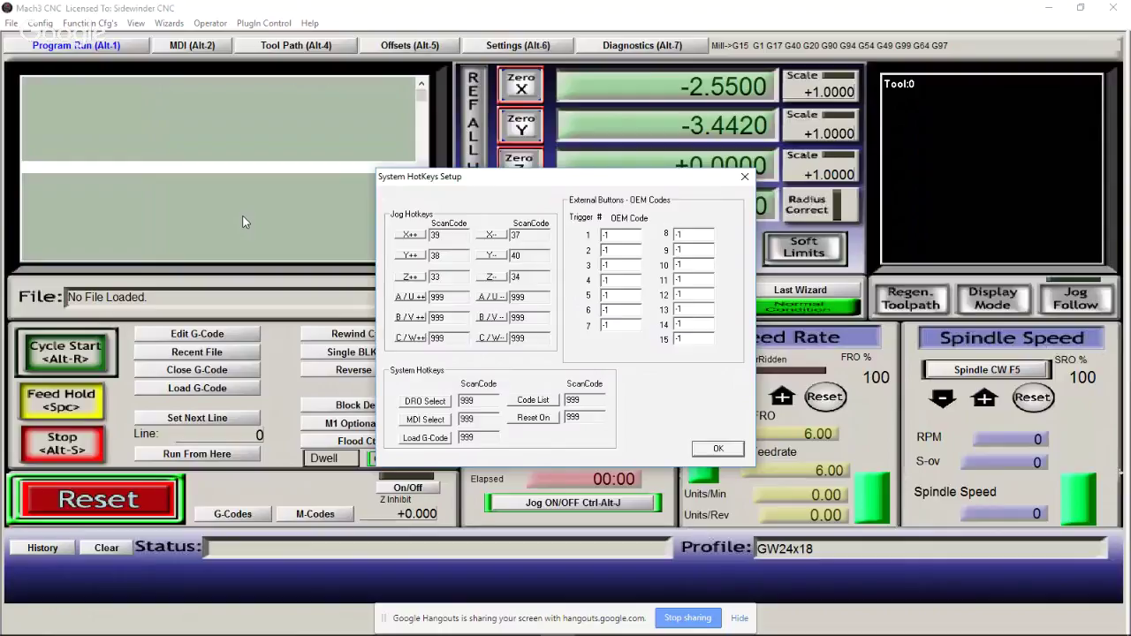
left_click(409, 235)
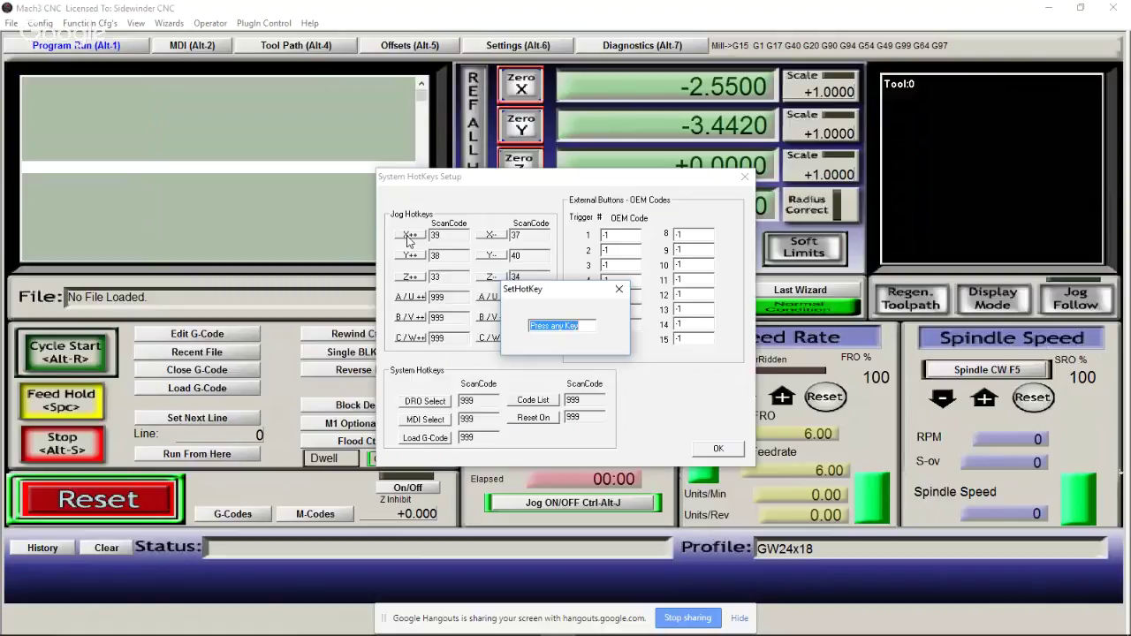
key("Right")
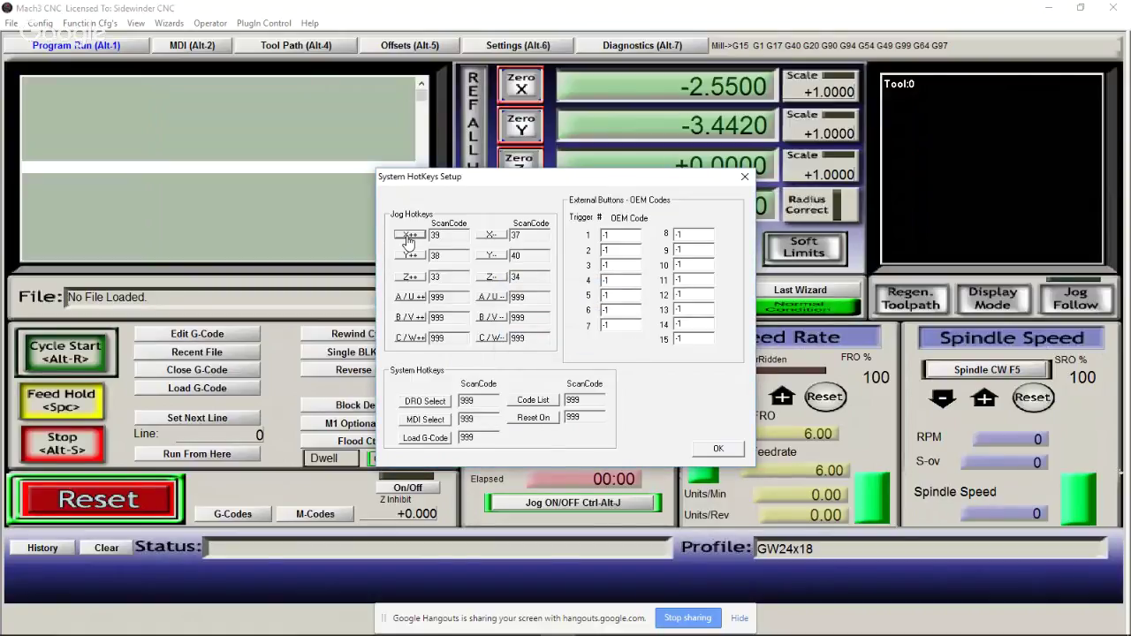
left_click(492, 238)
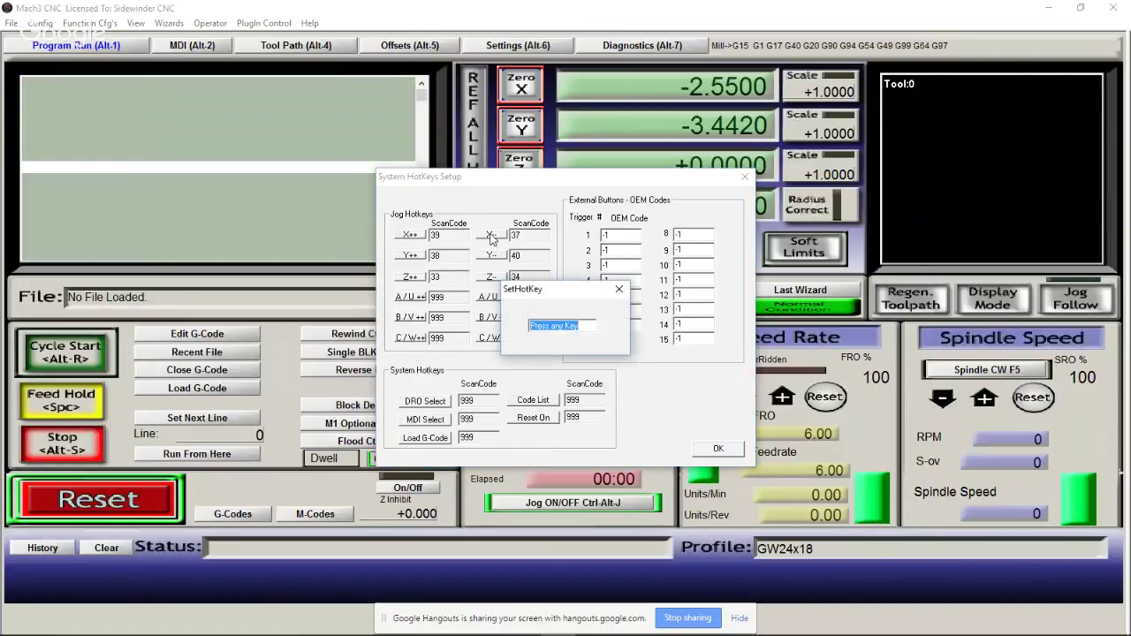
key("Left")
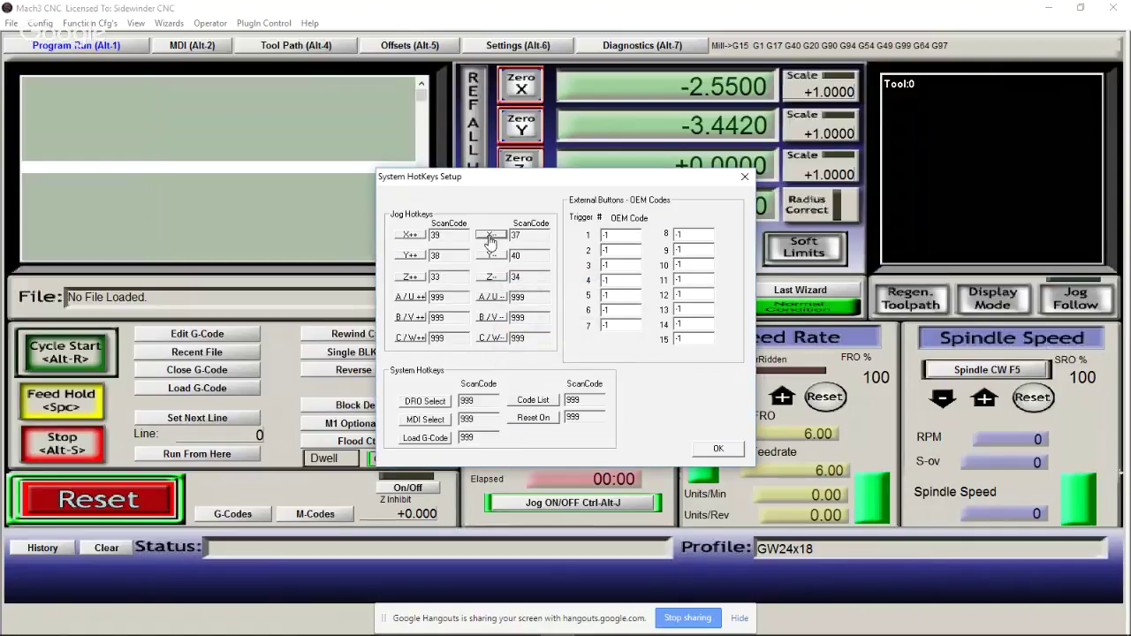
Assign the Y axis jog hotkeys: up arrow for Y++ and down arrow for Y--
left_click(411, 257)
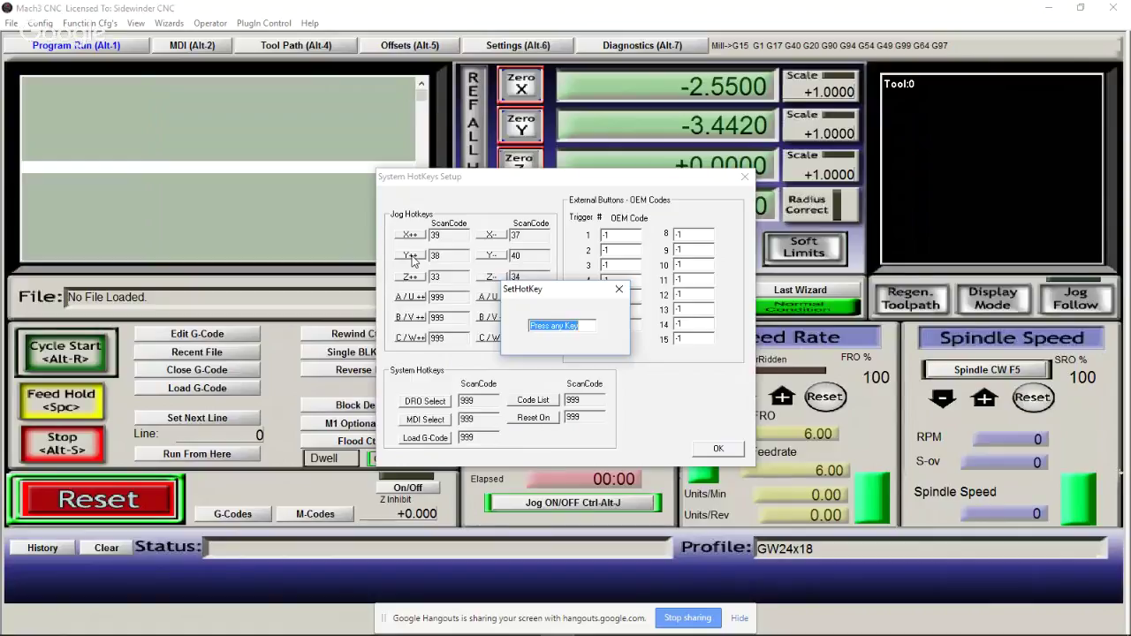
key("Up")
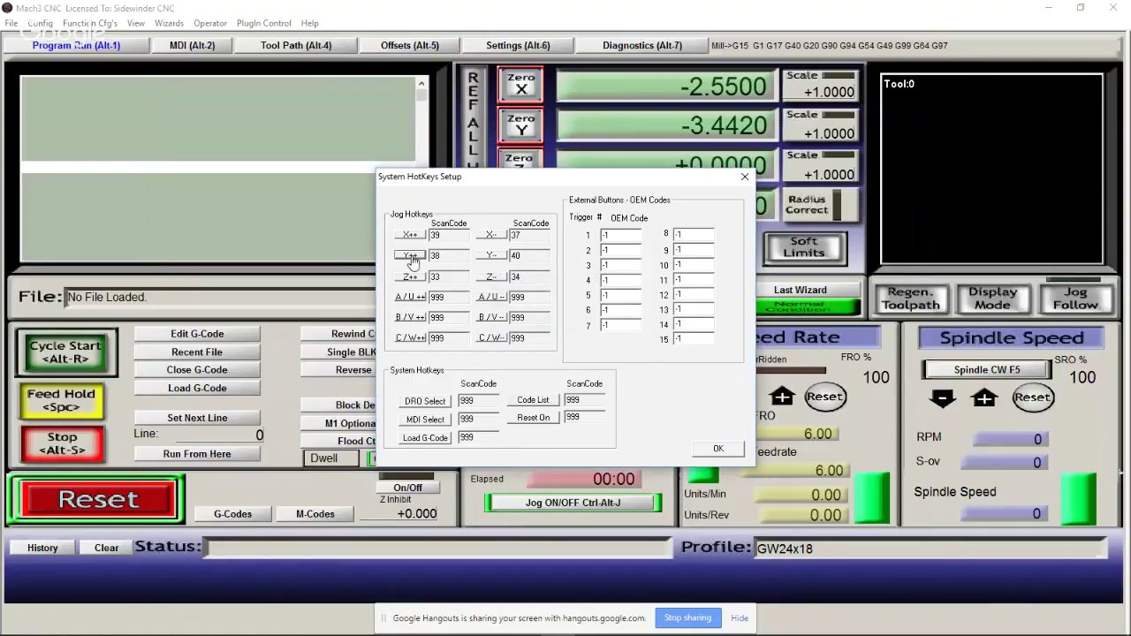
left_click(493, 256)
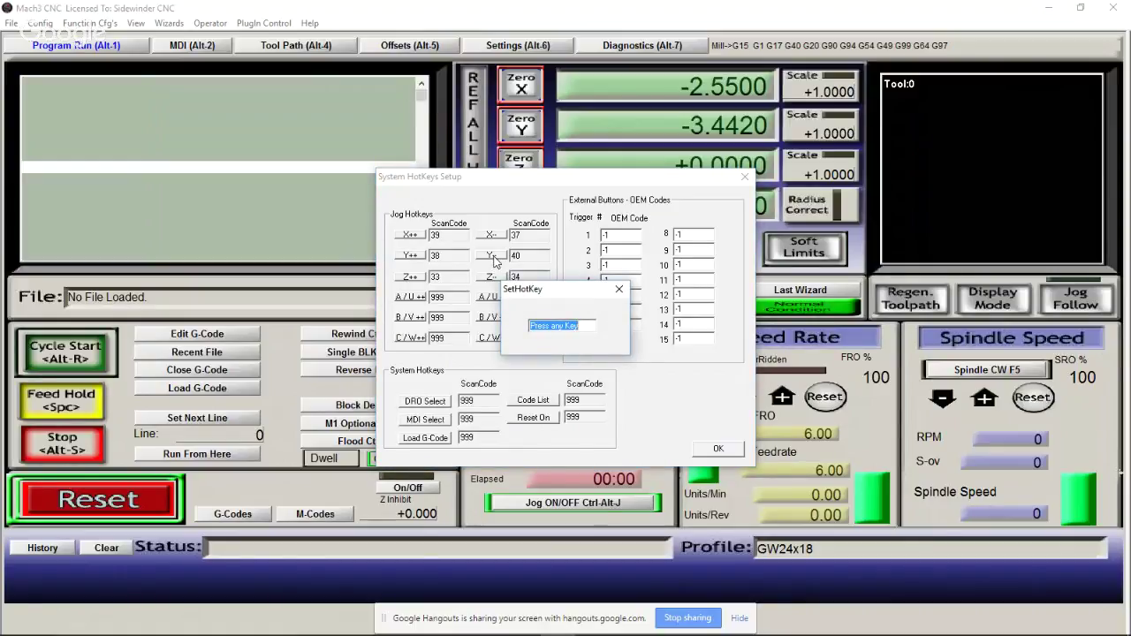
key("Down")
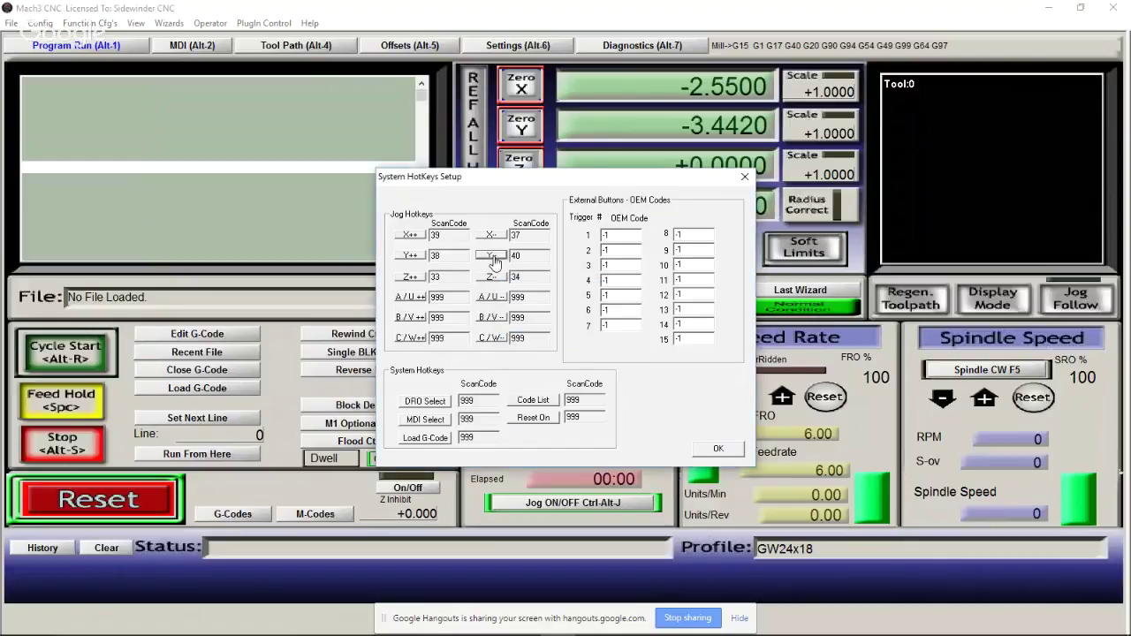
Assign Page Up to Z++ and Page Down to Z-- as jog hotkeys and accept the hotkey setup
left_click(411, 279)
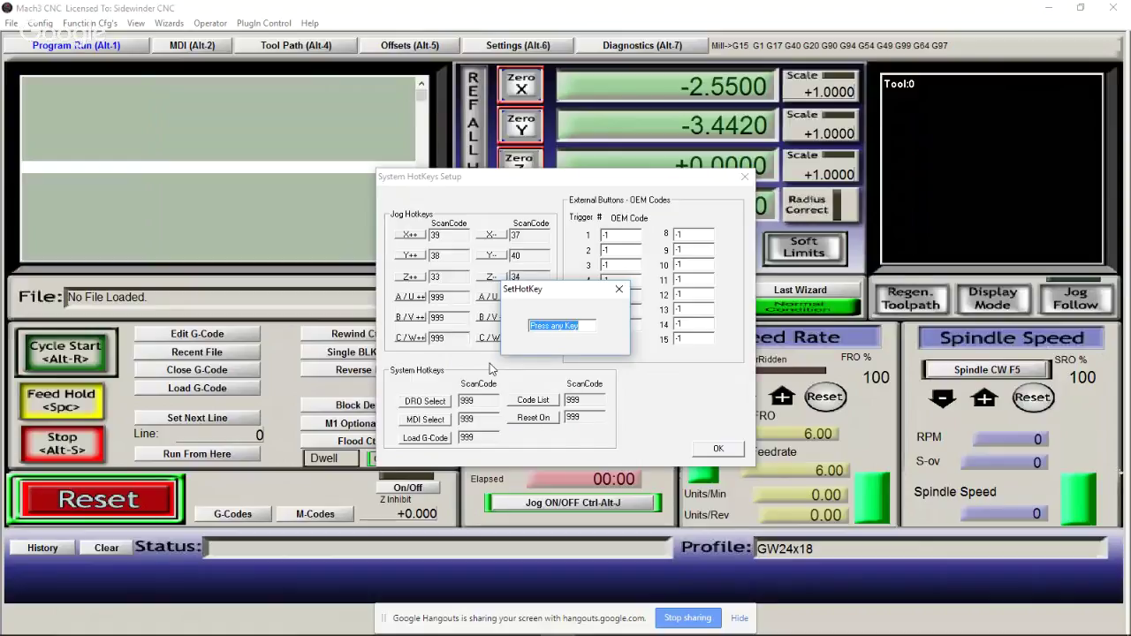
key("Page_Up")
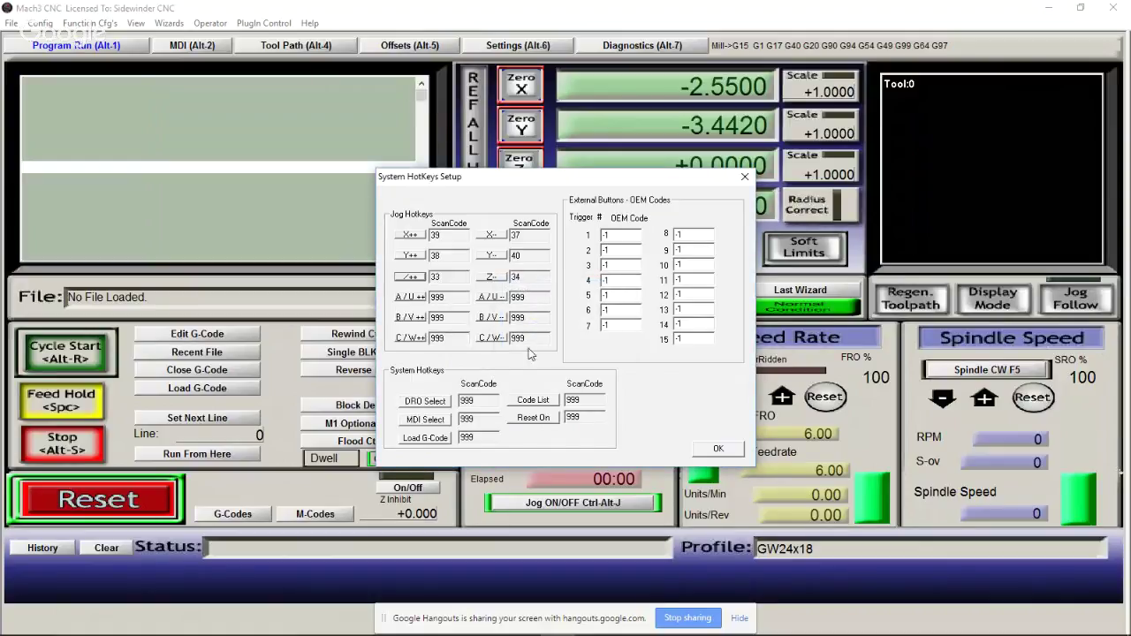
left_click(491, 278)
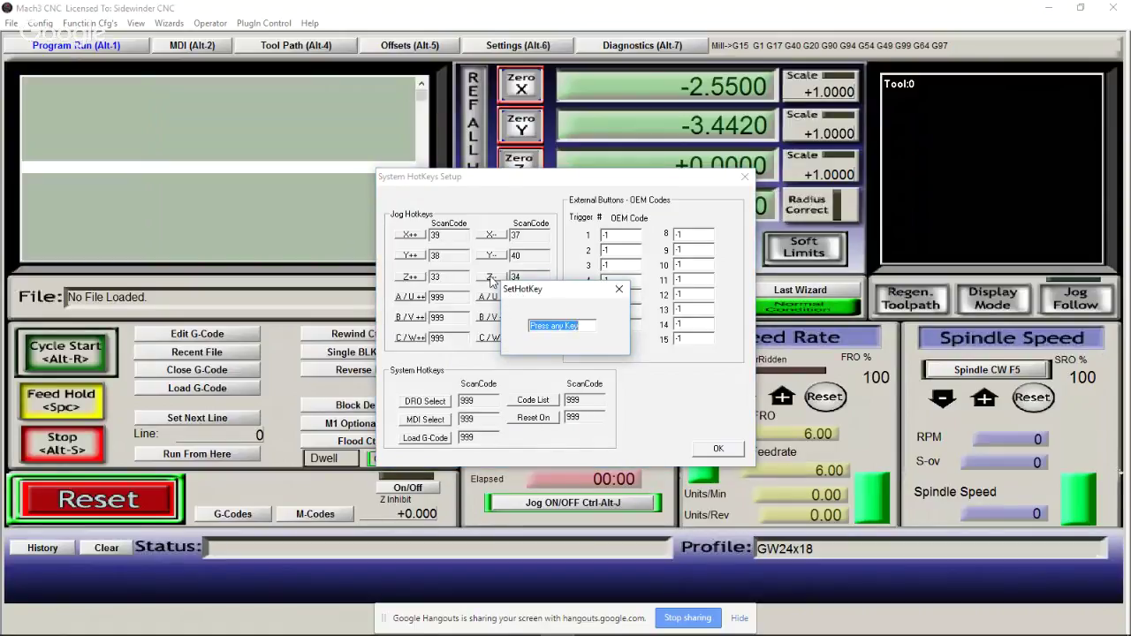
key("Page_Down")
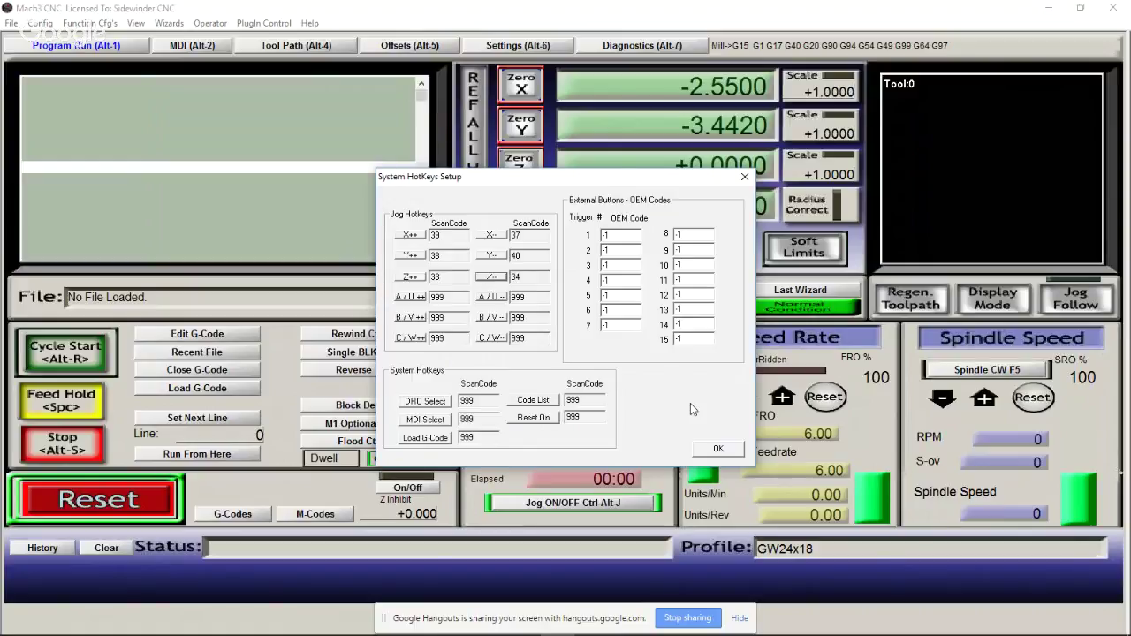
left_click(715, 452)
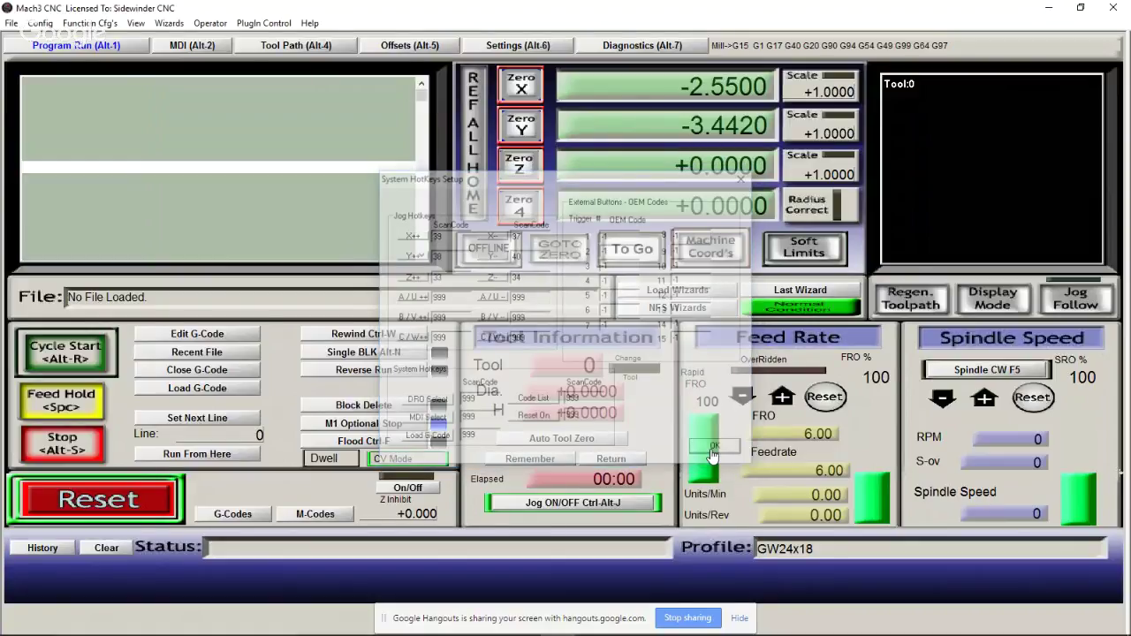
Save the profile's settings with the new jog hotkeys
left_click(40, 23)
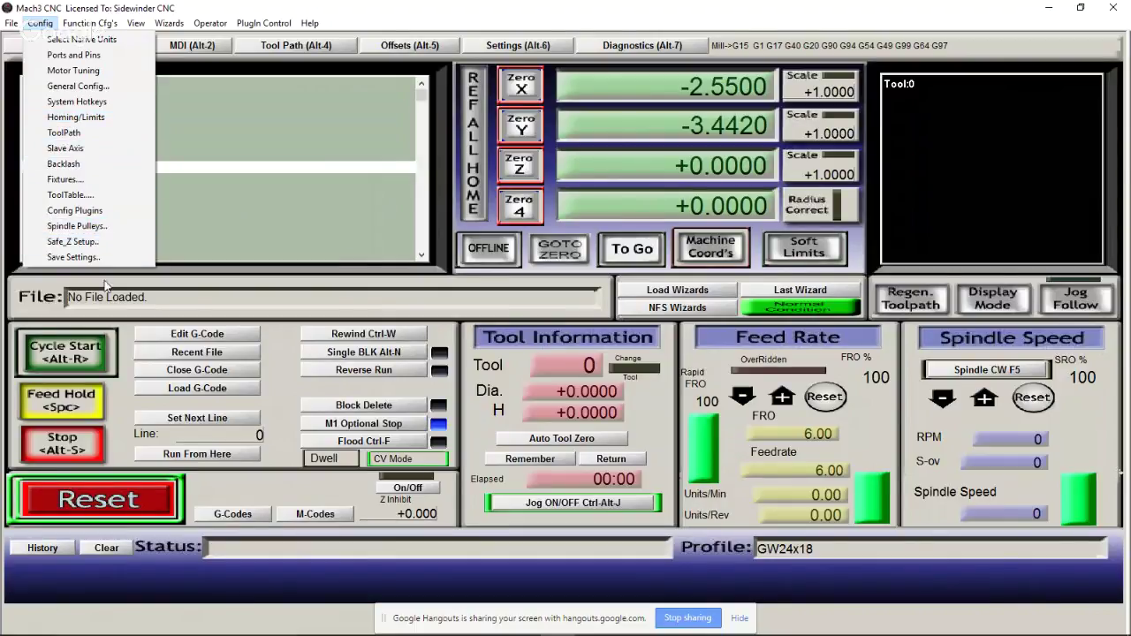
left_click(78, 259)
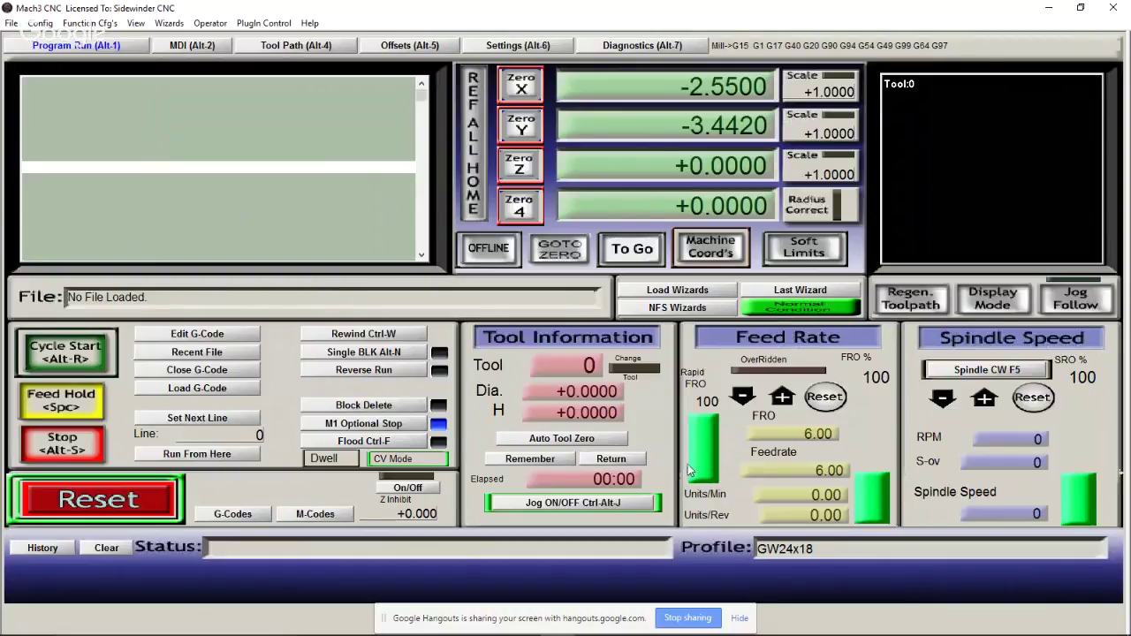
left_click(690, 618)
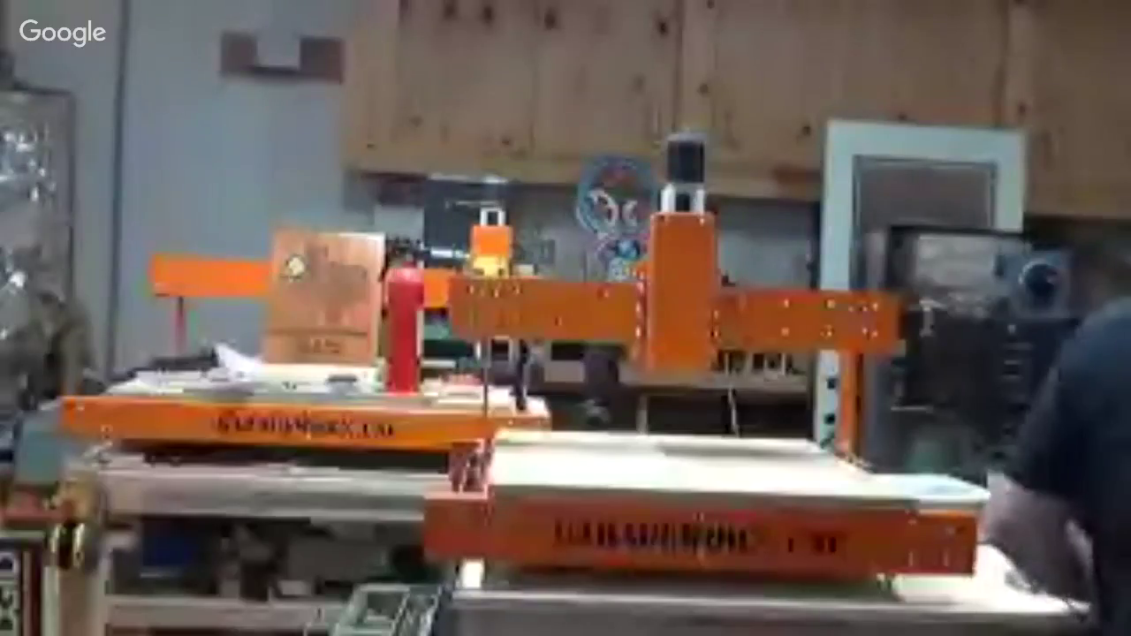